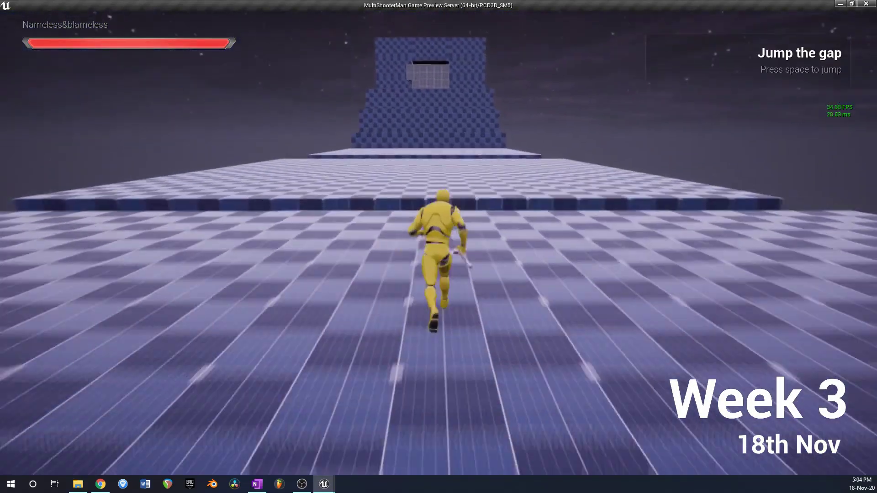
Jump the first gap, smash through the block wall with the sword, and run past it.
{"action": "key", "text": "space"}
{"action": "key", "text": "space"}
{"action": "key", "text": "space"}
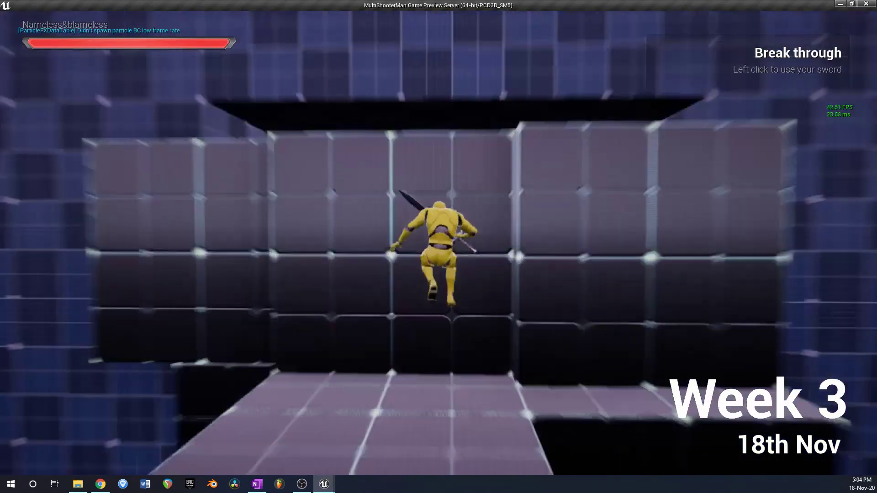
{"action": "left_click", "coordinate": [438, 246]}
{"action": "left_click", "coordinate": [438, 247]}
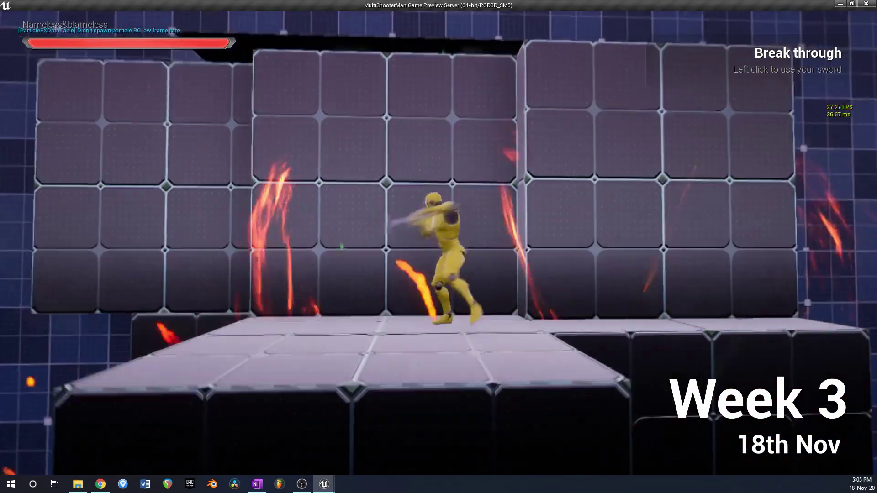
{"action": "key", "text": "w"}
{"action": "key", "text": "w"}
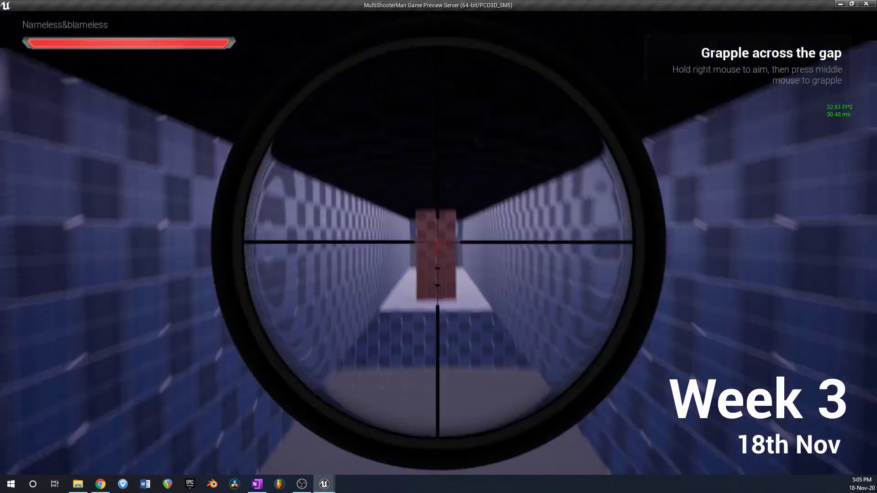
Leap toward the red block and grapple across the gap onto the bridge.
{"action": "key", "text": "space"}
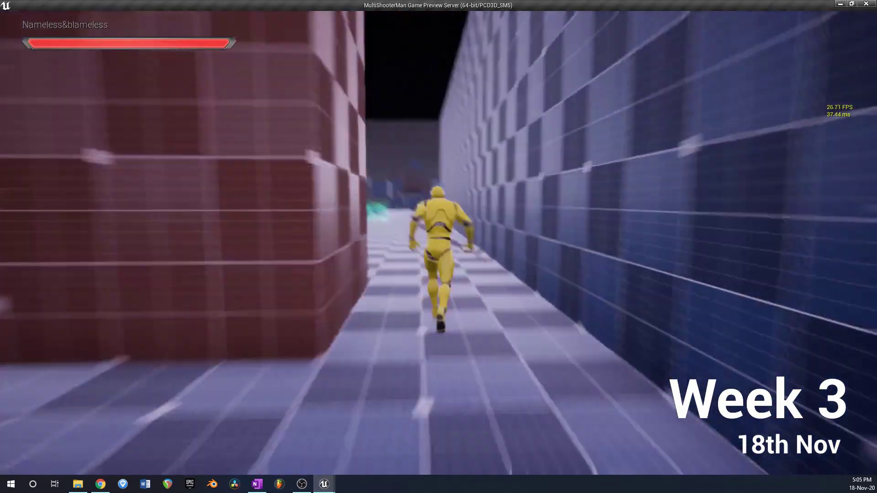
{"action": "right_click_drag", "start_coordinate": [439, 246], "coordinate": [439, 247]}
{"action": "key", "text": "w"}
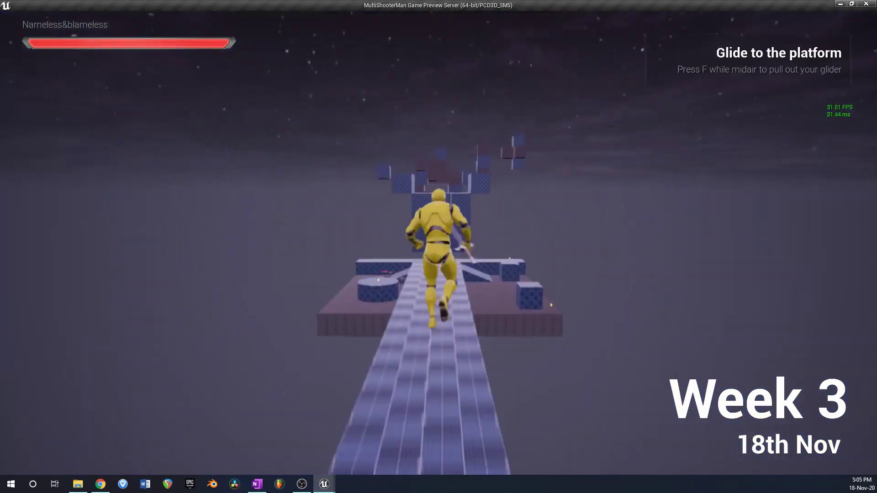
{"action": "key", "text": "w"}
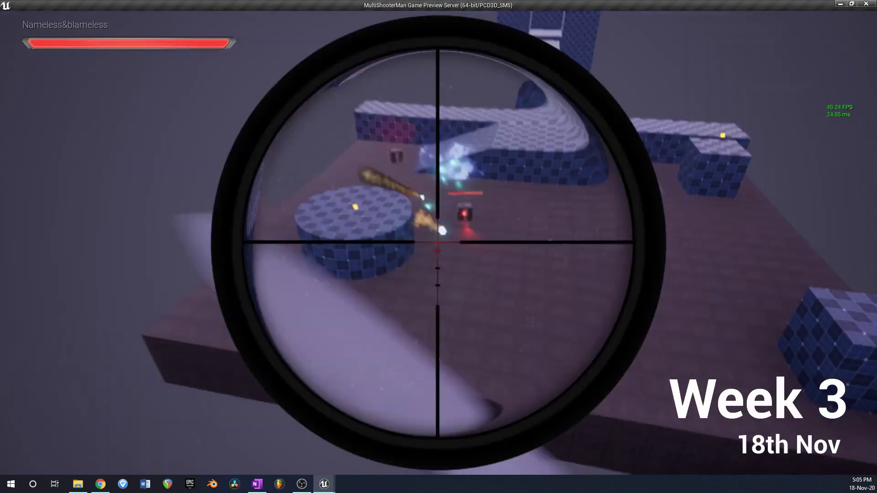
Shoot the target, then attack the box enemy to set off an explosion.
{"action": "left_click", "coordinate": [438, 246]}
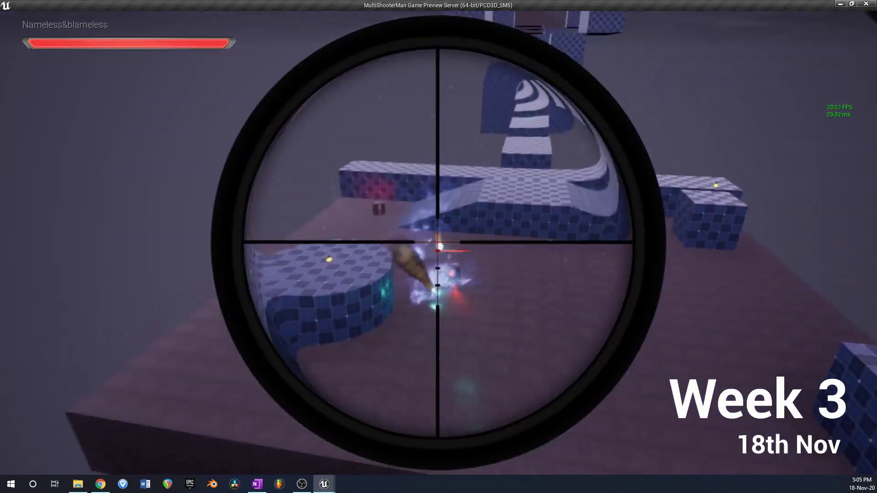
{"action": "key", "text": "w"}
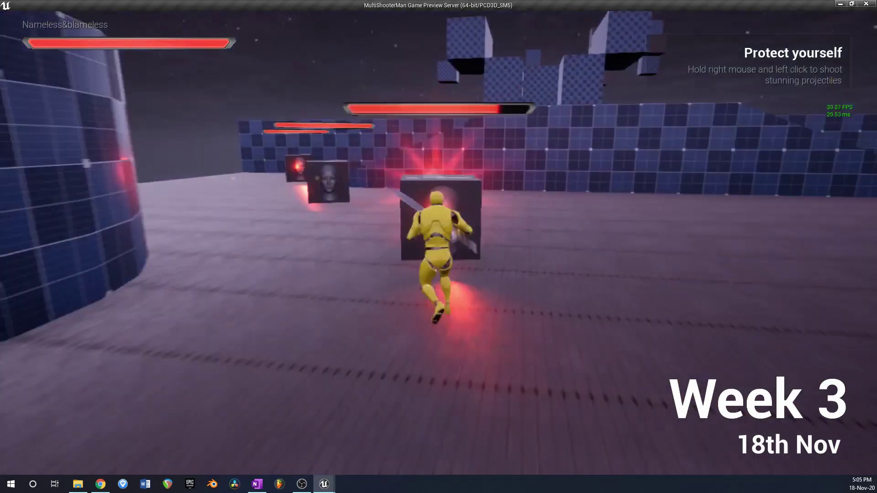
{"action": "left_click", "coordinate": [439, 247]}
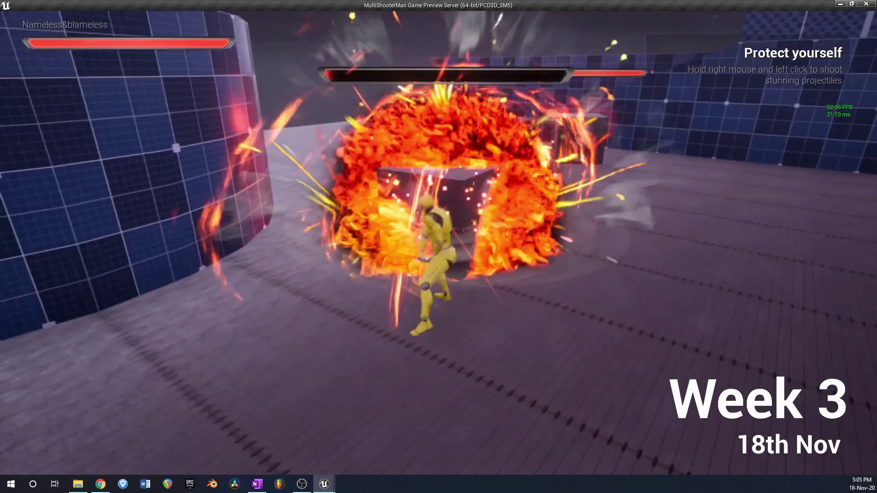
Climb over the wall ledge and up onto the top of the tiled cube.
{"action": "key", "text": "w"}
{"action": "key", "text": "w"}
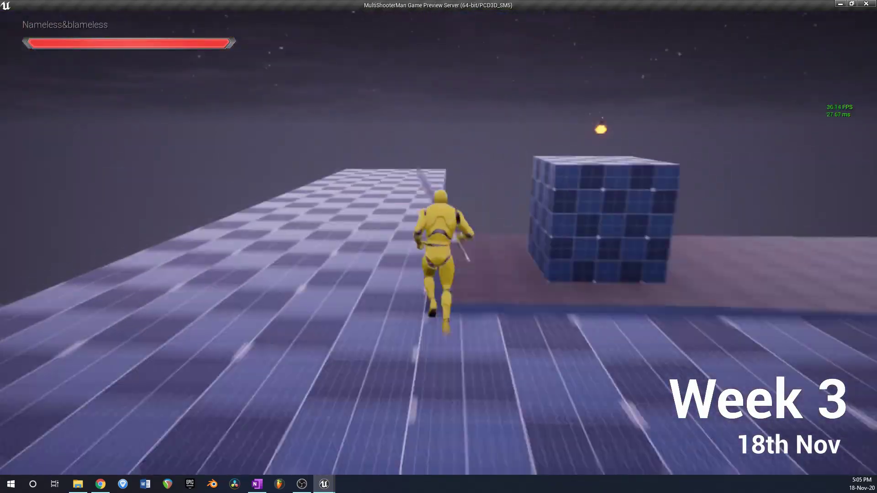
{"action": "key", "text": "w"}
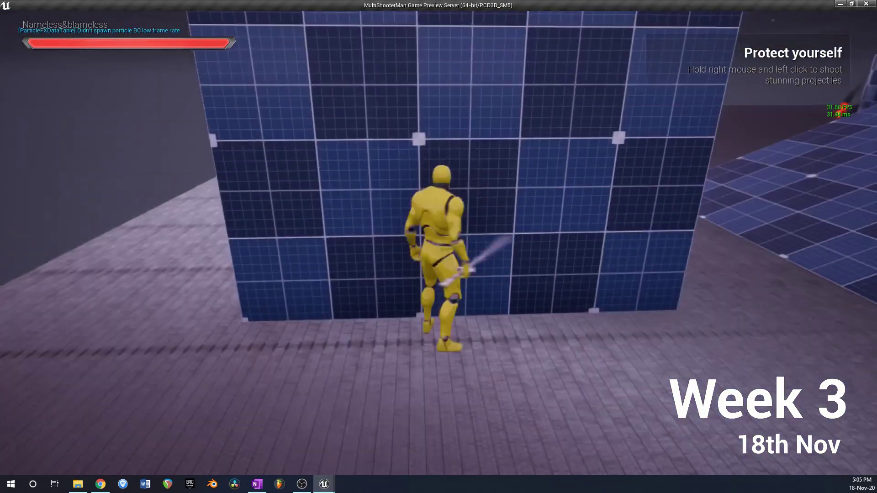
{"action": "key", "text": "w"}
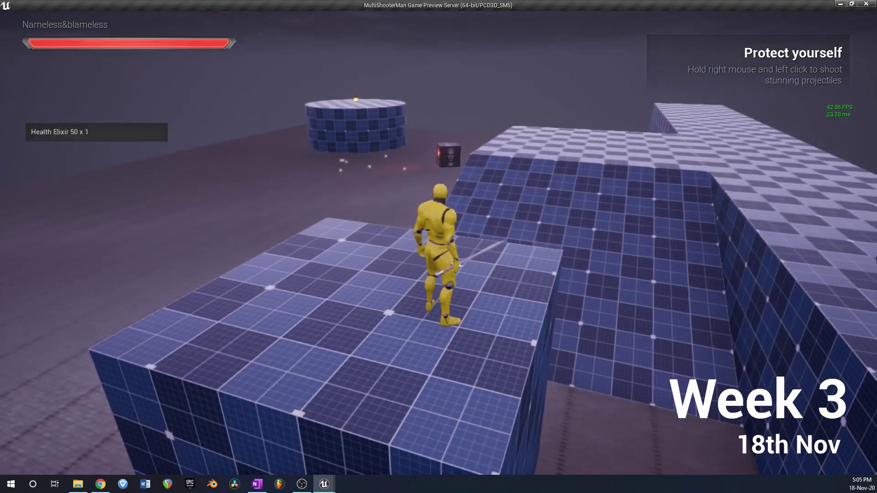
{"action": "key", "text": "w"}
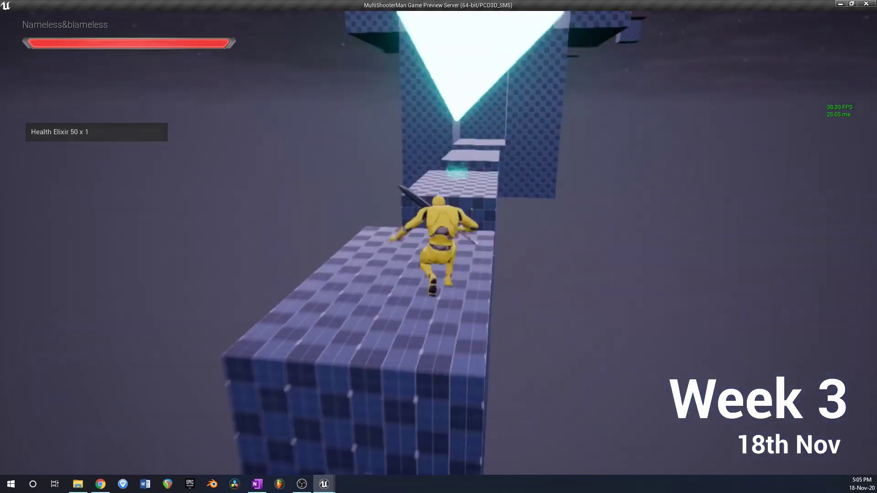
Run onto the raised block, aim through the scope, and jump across the platform.
{"action": "key", "text": "w"}
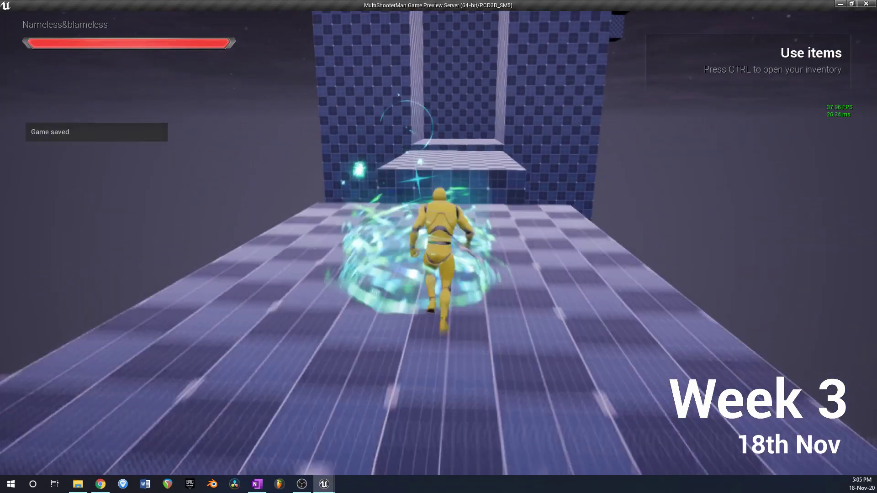
{"action": "key", "text": "w"}
{"action": "right_click", "coordinate": [438, 246]}
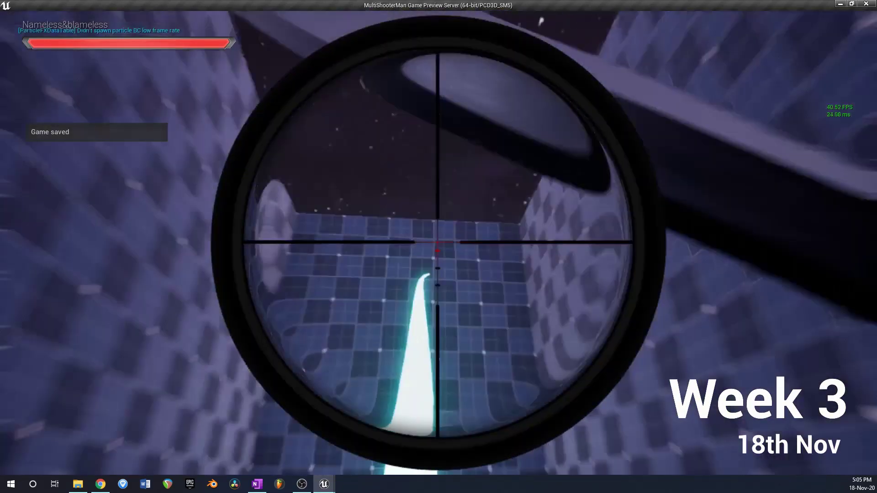
{"action": "right_click", "coordinate": [438, 247]}
{"action": "key", "text": "space"}
{"action": "right_click", "coordinate": [439, 246]}
Cross the platform and climb onto the raised blue block.
{"action": "key", "text": "w"}
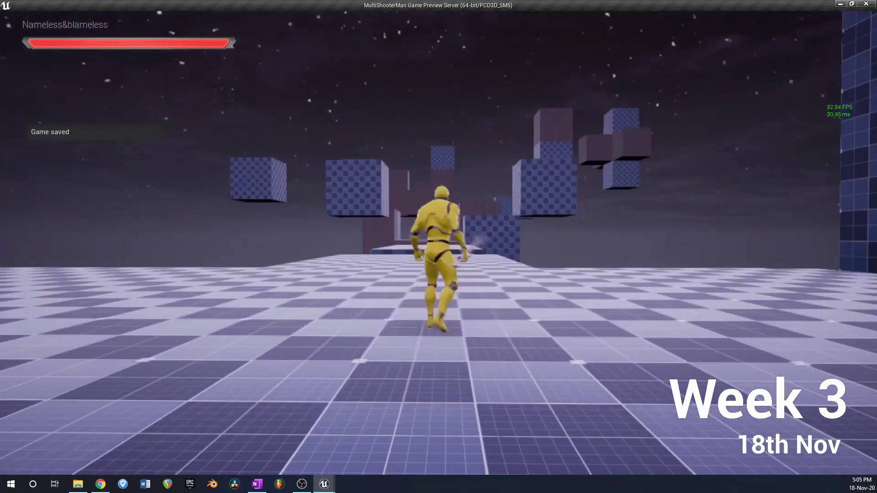
{"action": "key", "text": "w"}
{"action": "key", "text": "space"}
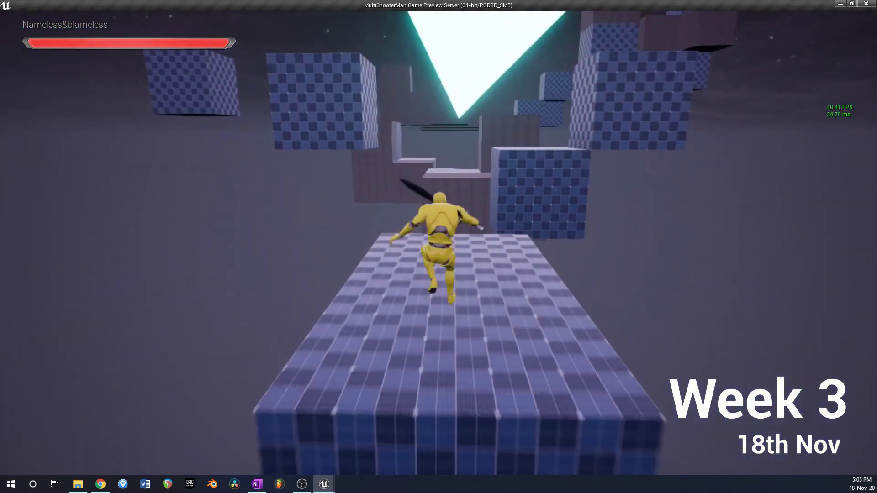
{"action": "key", "text": "w"}
Scope briefly, climb over the blue block's wall, and aim at the next gap.
{"action": "right_click", "coordinate": [439, 247]}
{"action": "right_click", "coordinate": [438, 246]}
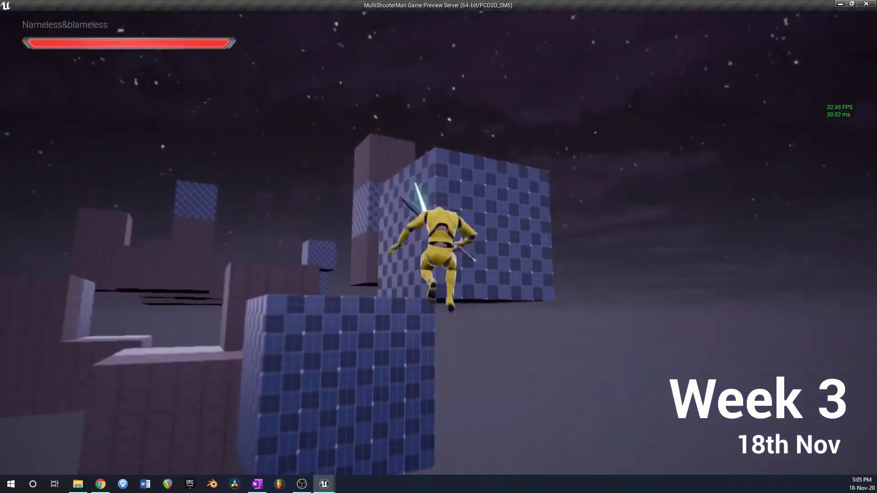
{"action": "key", "text": "w"}
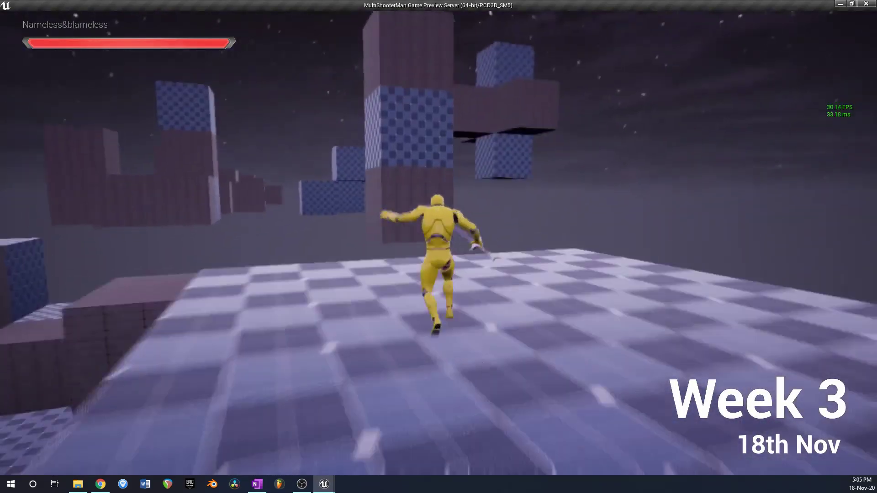
{"action": "right_click", "coordinate": [439, 247]}
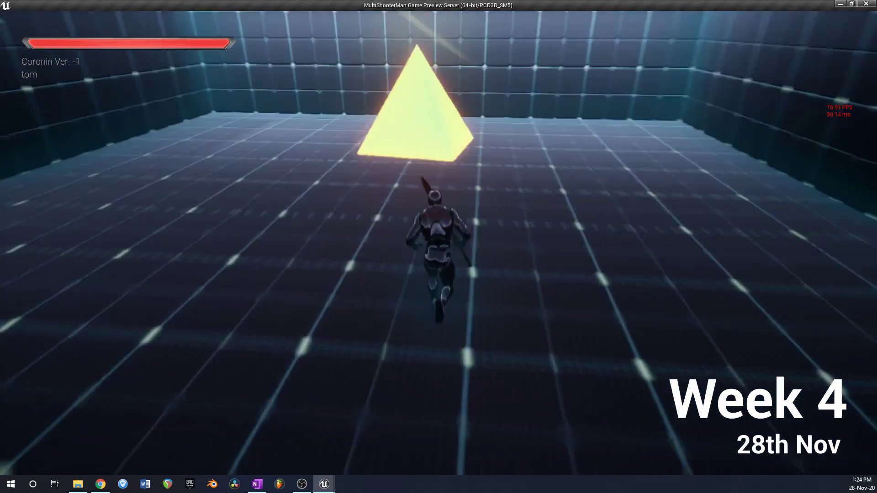
At the pyramid, start a world in an empty slot, raise Surface Noise density and size, and create Lucy City.
{"action": "key", "text": "e"}
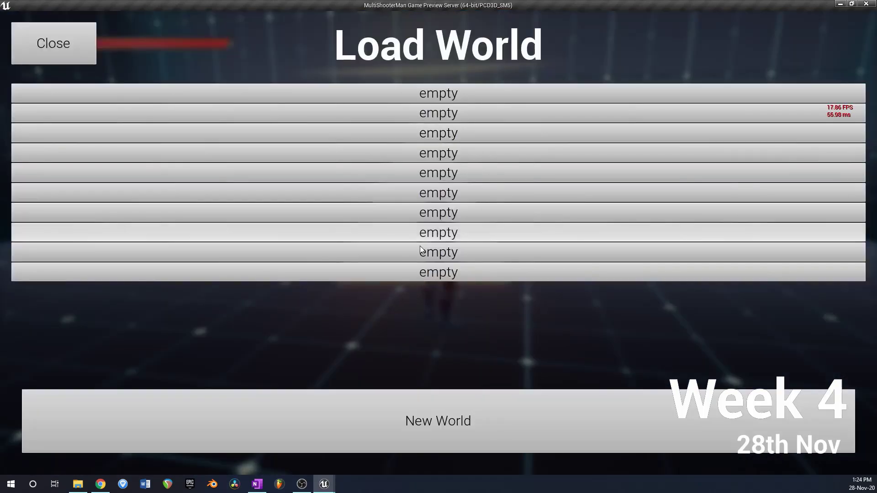
{"action": "left_click", "coordinate": [453, 255]}
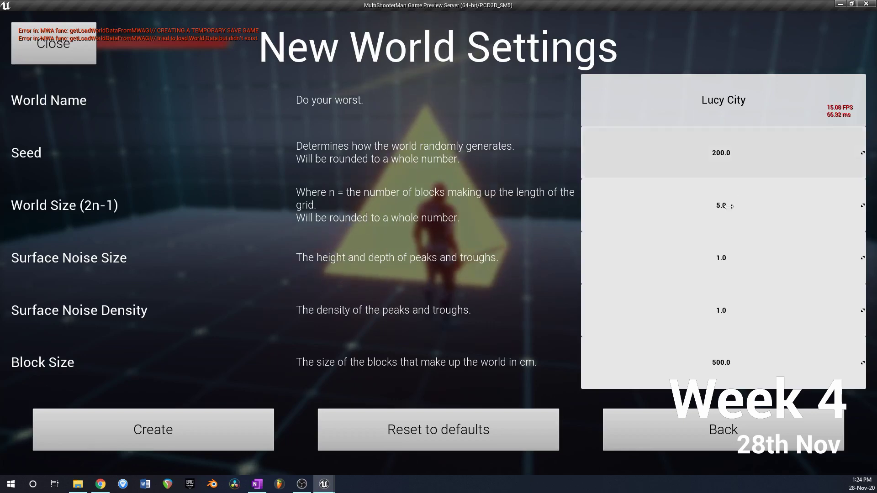
{"action": "left_click_drag", "start_coordinate": [722, 298], "coordinate": [761, 297]}
{"action": "left_click_drag", "start_coordinate": [642, 269], "coordinate": [728, 216]}
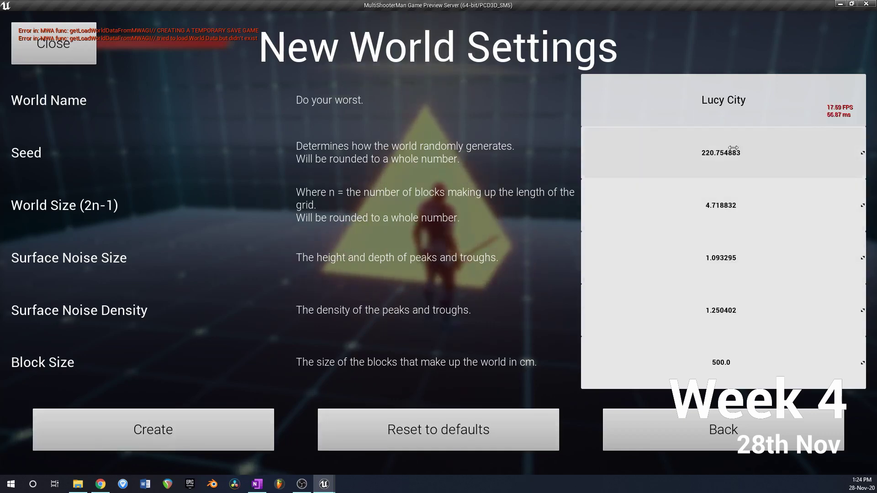
{"action": "left_click", "coordinate": [196, 438]}
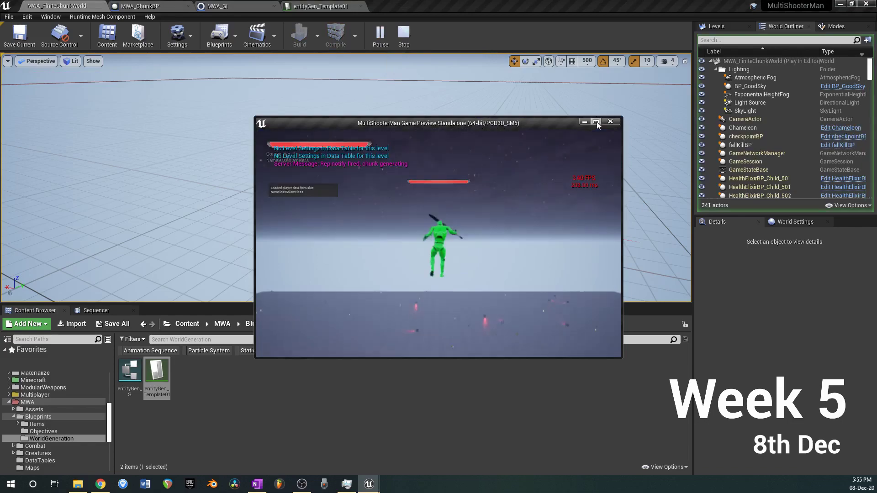
Maximize the preview, pick up the Health Elixir, and check the MWA_FiniteChunkWorld level.
{"action": "left_click", "coordinate": [596, 122]}
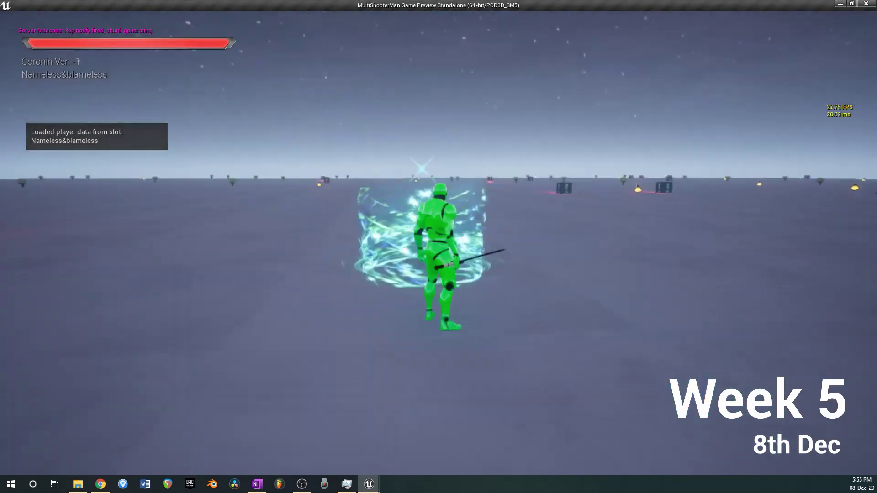
{"action": "key", "text": "w"}
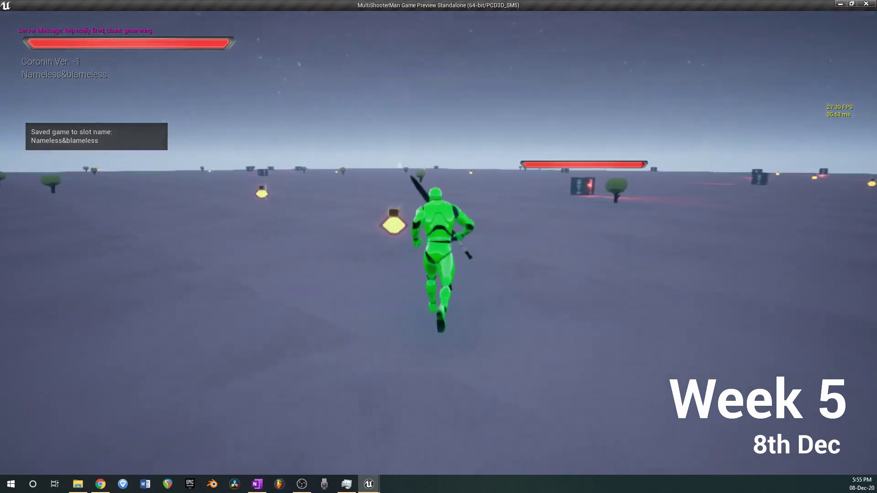
{"action": "key", "text": "e"}
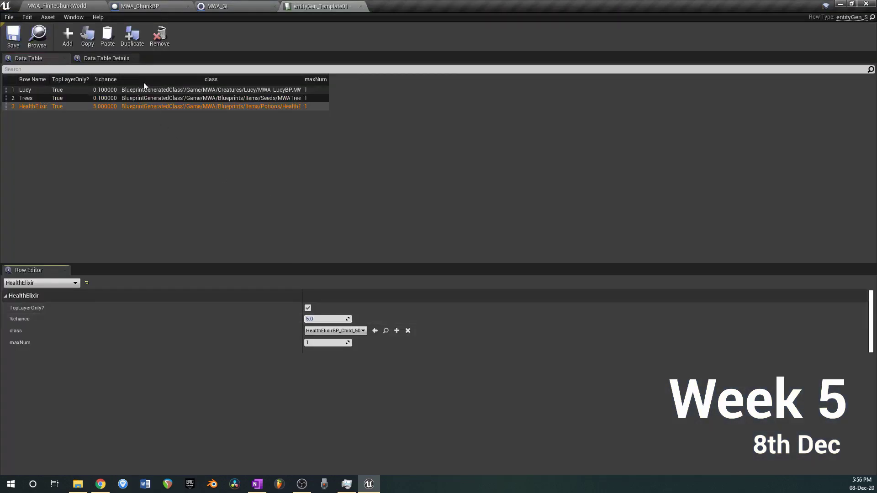
{"action": "left_click", "coordinate": [78, 4]}
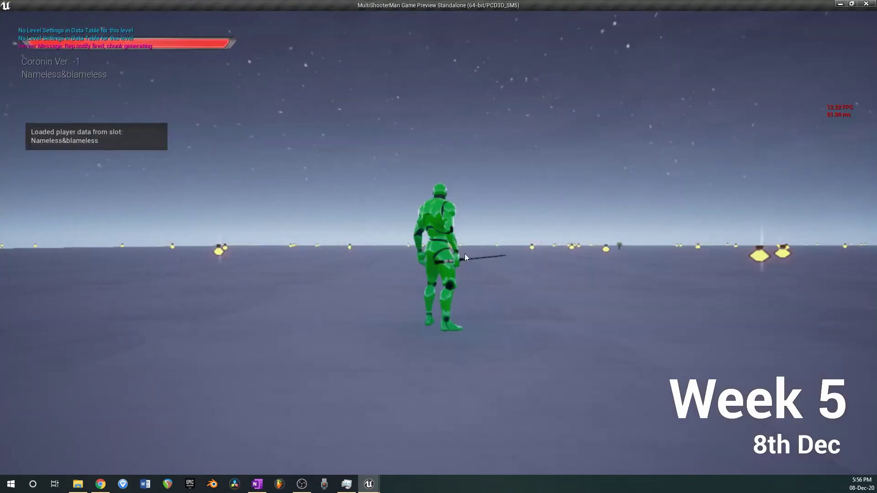
Aim through the sniper scope, then run and jump across the terrain toward the beacon.
{"action": "right_click", "coordinate": [465, 253]}
{"action": "key", "text": "w"}
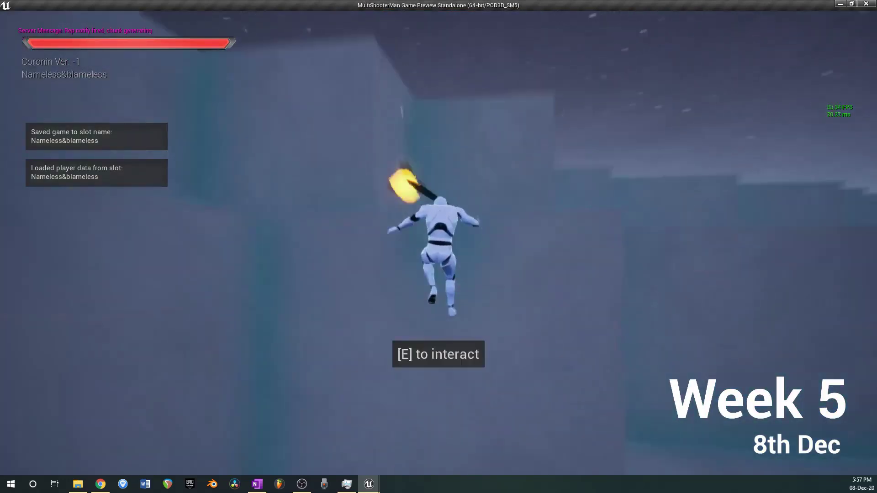
{"action": "key", "text": "w"}
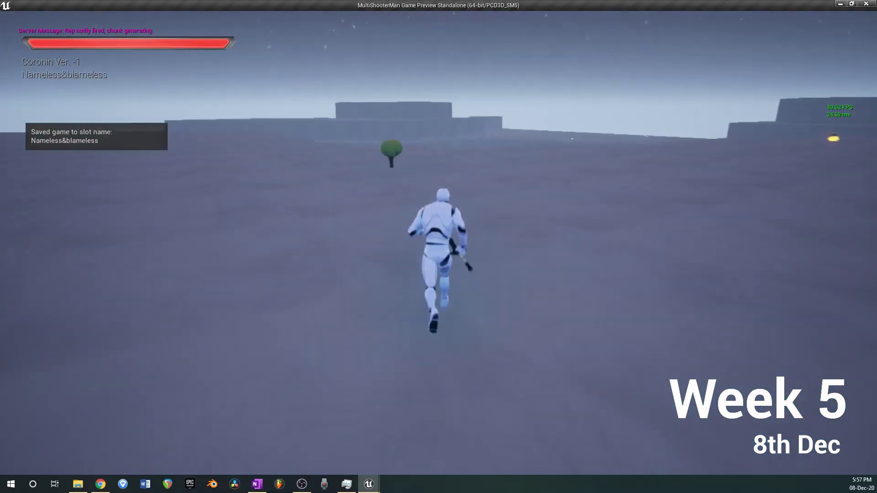
{"action": "key", "text": "space"}
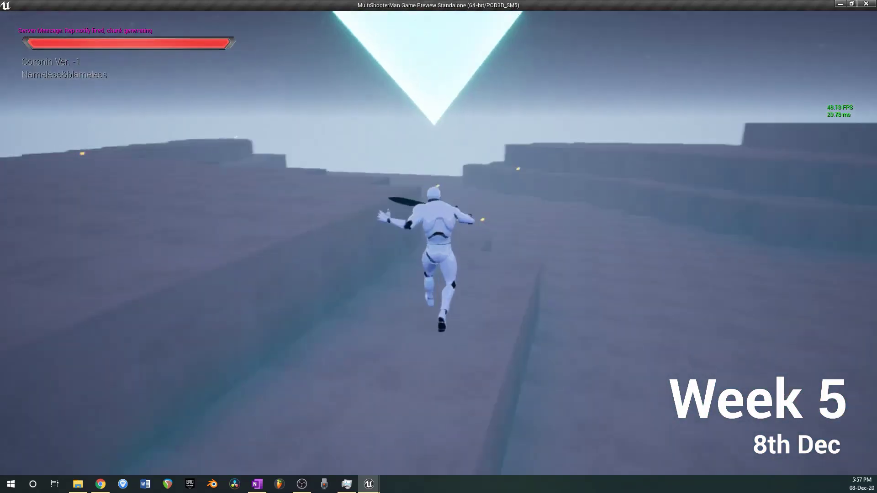
{"action": "key", "text": "space"}
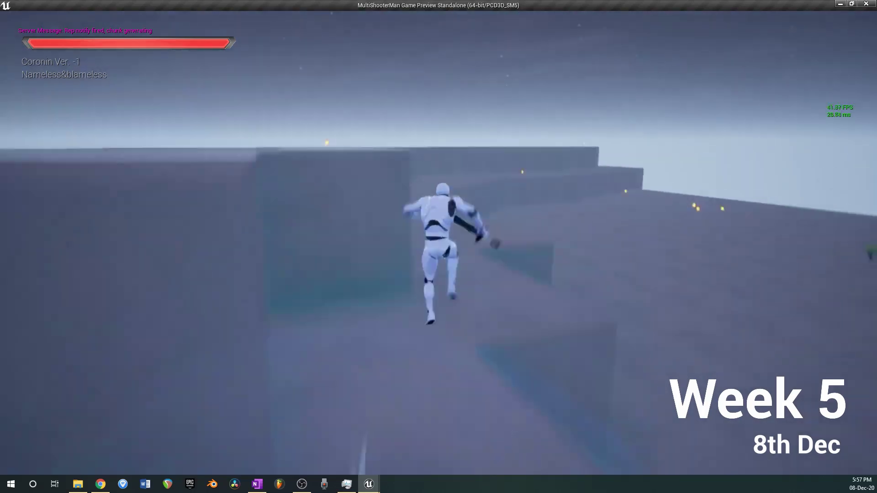
Run up the slope, jump with the sword drawn, scope briefly, and leap over the wall.
{"action": "key", "text": "w"}
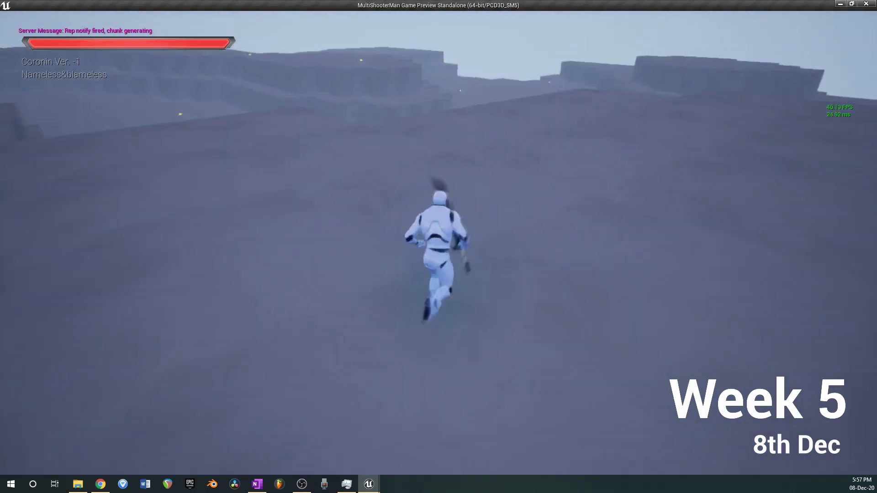
{"action": "key", "text": "space"}
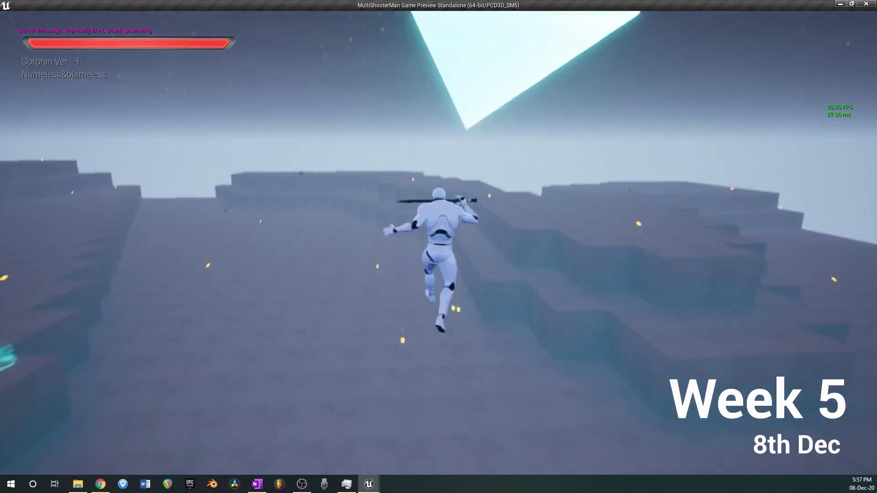
{"action": "right_click", "coordinate": [438, 247]}
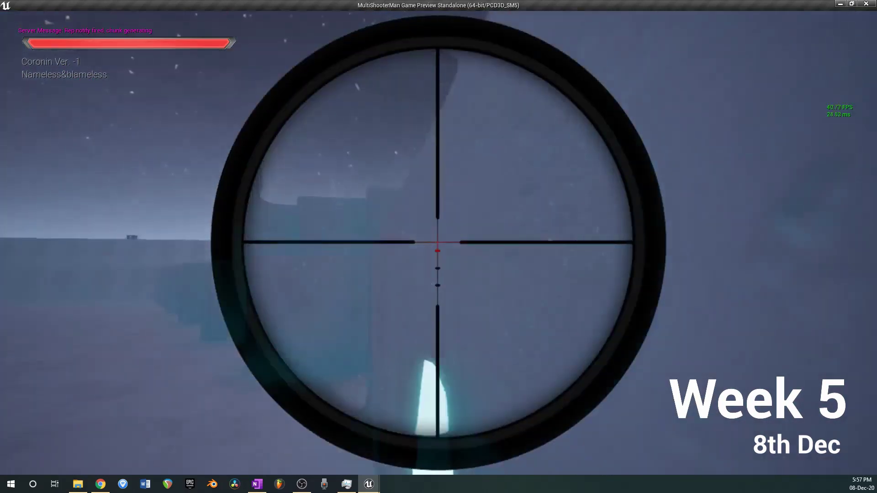
{"action": "right_click", "coordinate": [439, 247]}
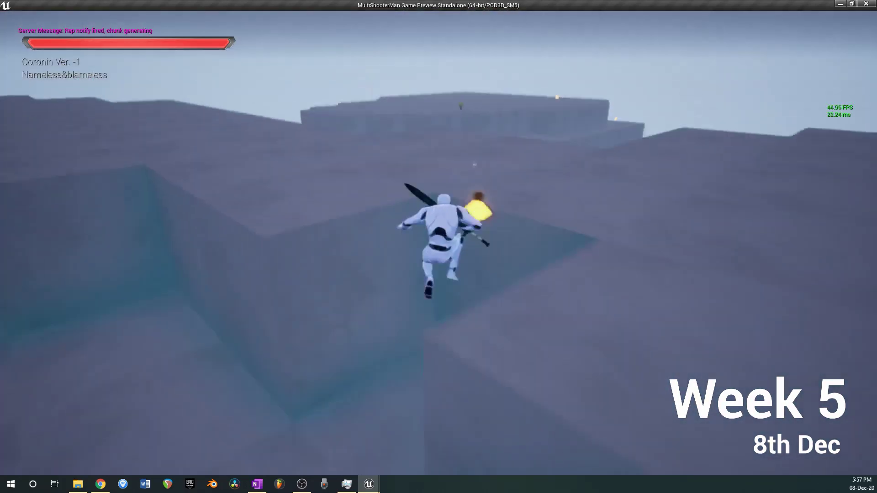
{"action": "key", "text": "space"}
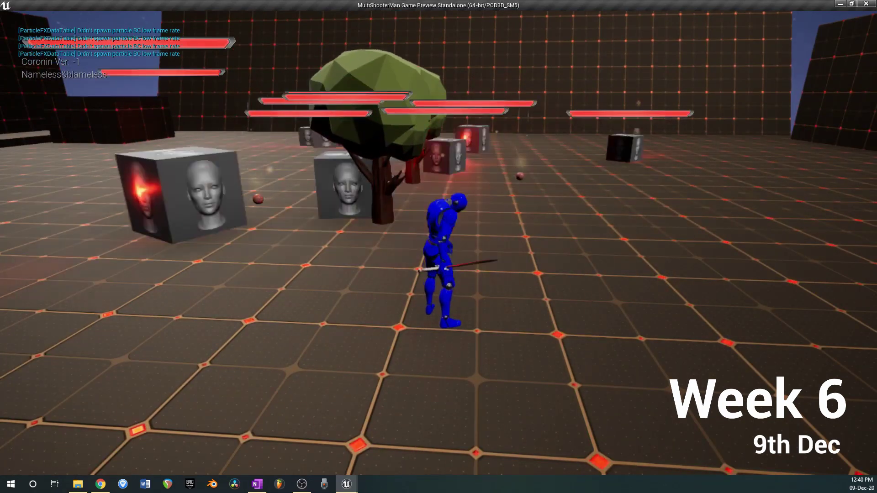
Run past the face-cube enemies and trees toward the red box marker.
{"action": "key", "text": "w"}
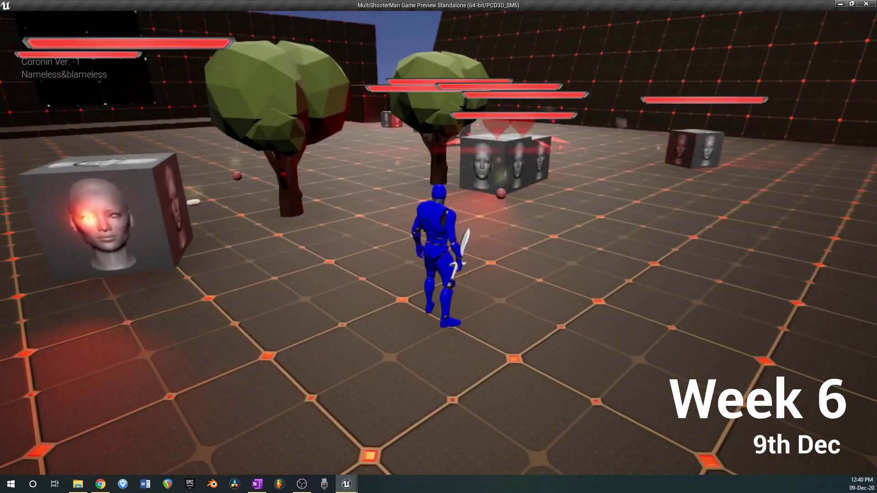
{"action": "key", "text": "w"}
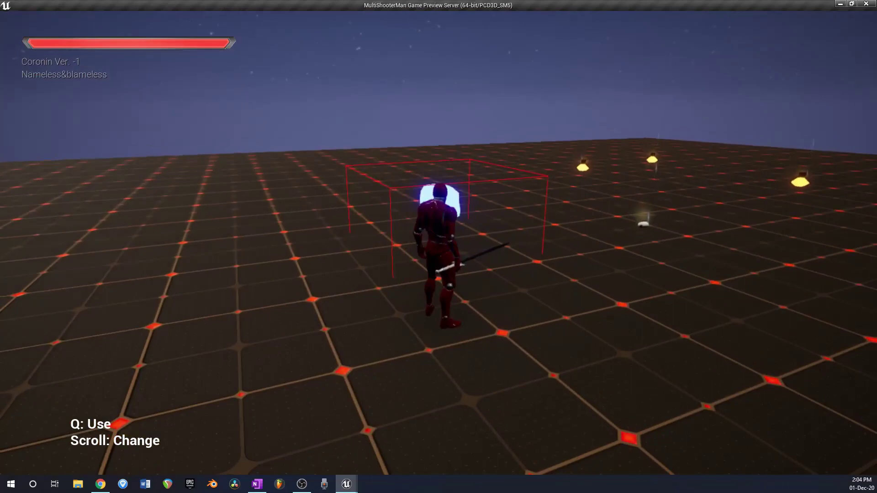
Walk into the red build-zone volume, then step back toward the red box.
{"action": "key", "text": "w"}
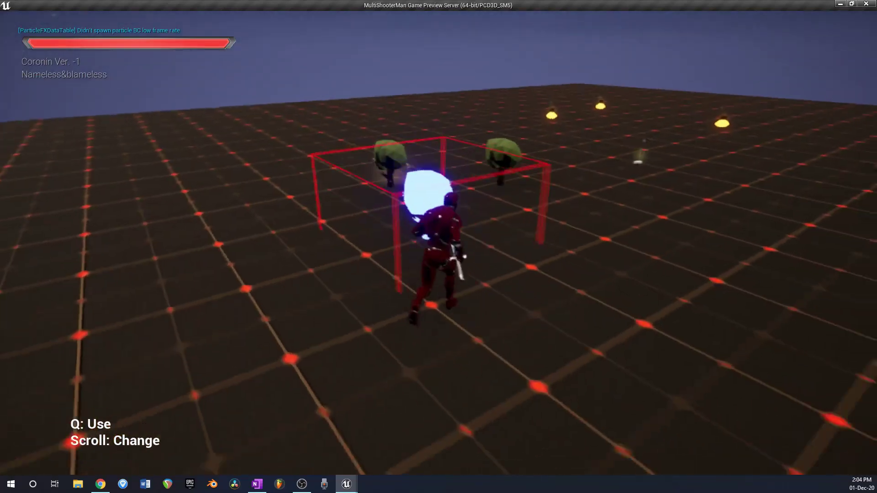
{"action": "key", "text": "w"}
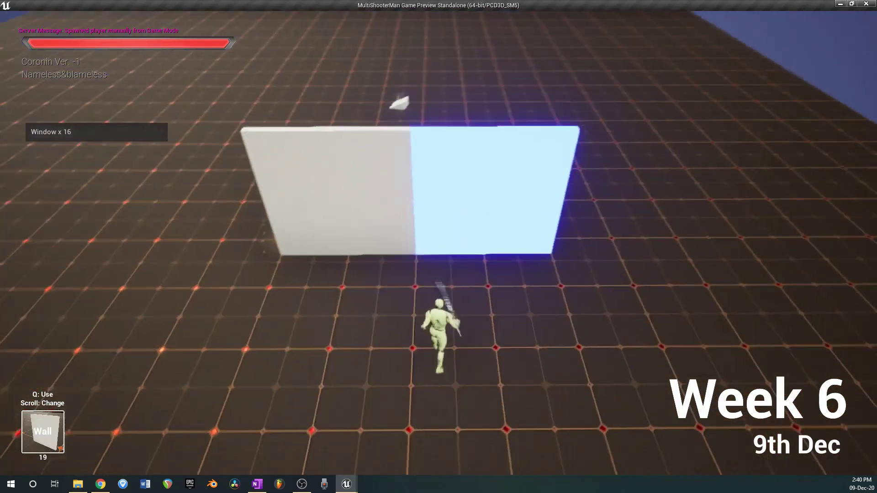
{"action": "scroll", "coordinate": [438, 247], "scroll_direction": "down", "scroll_amount": 1}
{"action": "scroll", "coordinate": [439, 247], "scroll_direction": "down", "scroll_amount": 1}
{"action": "scroll", "coordinate": [438, 247], "scroll_direction": "down", "scroll_amount": 1}
{"action": "scroll", "coordinate": [439, 246], "scroll_direction": "down", "scroll_amount": 1}
{"action": "scroll", "coordinate": [439, 247], "scroll_direction": "down", "scroll_amount": 1}
{"action": "scroll", "coordinate": [439, 246], "scroll_direction": "down", "scroll_amount": 1}
Place the Stairs building piece with Q.
{"action": "key", "text": "q"}
{"action": "scroll", "coordinate": [438, 247], "scroll_direction": "down", "scroll_amount": 1}
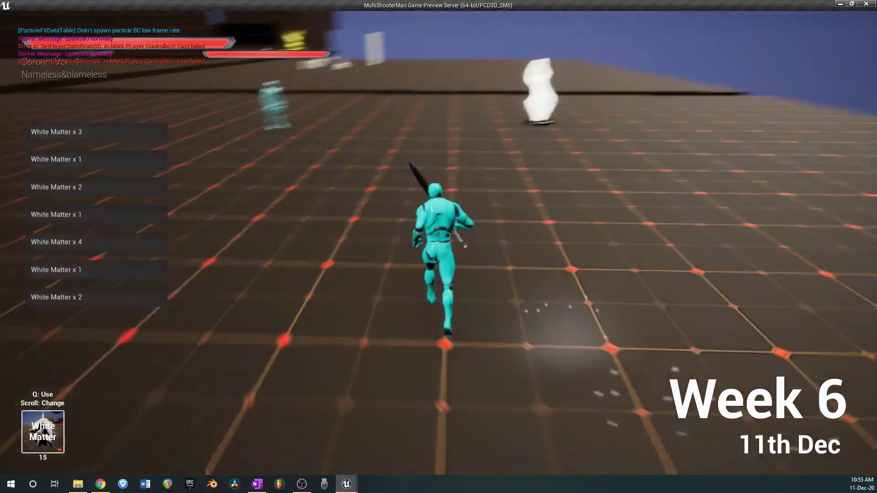
Inspect the whiteMatter, Fruit and Seed rows in the itemInfo DataTable.
{"action": "key", "text": "e"}
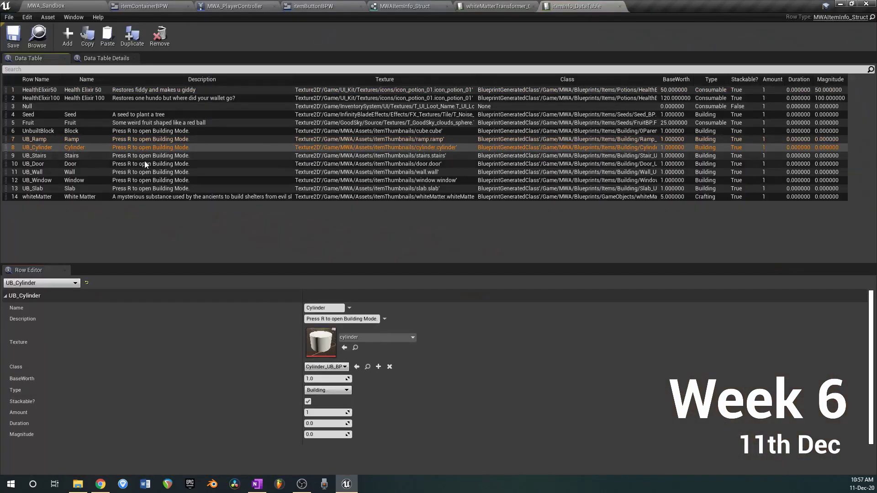
{"action": "left_click", "coordinate": [145, 173]}
{"action": "left_click", "coordinate": [148, 197]}
{"action": "left_click", "coordinate": [139, 123]}
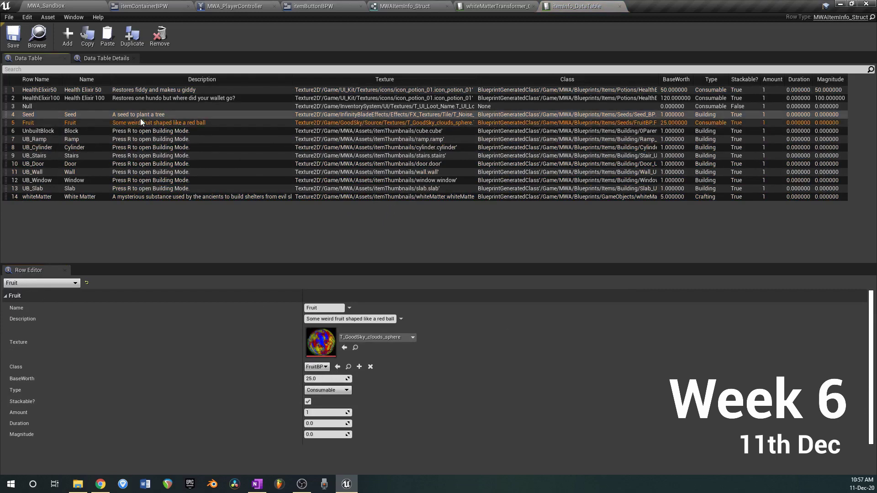
{"action": "left_click", "coordinate": [141, 115]}
In the whiteMatterTransformer recipes, select UB_Cylinder and expand its IngredientAmounts.
{"action": "left_click", "coordinate": [504, 5]}
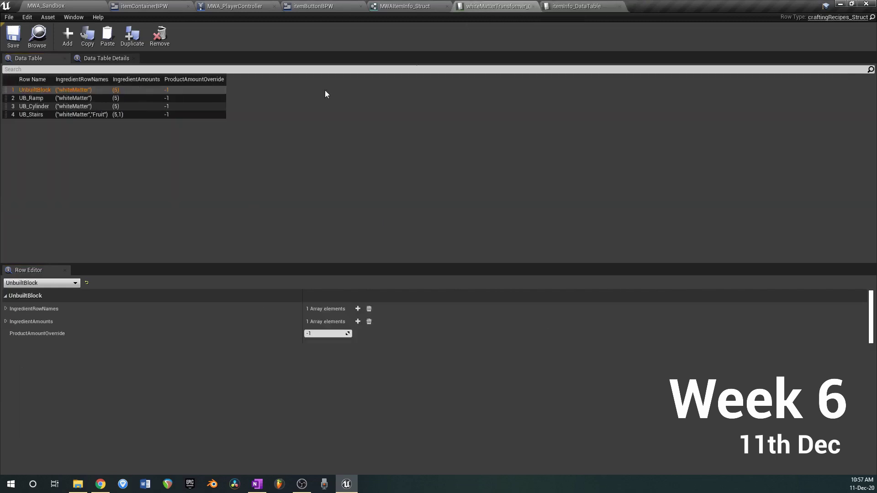
{"action": "left_click", "coordinate": [35, 98]}
{"action": "left_click", "coordinate": [33, 106]}
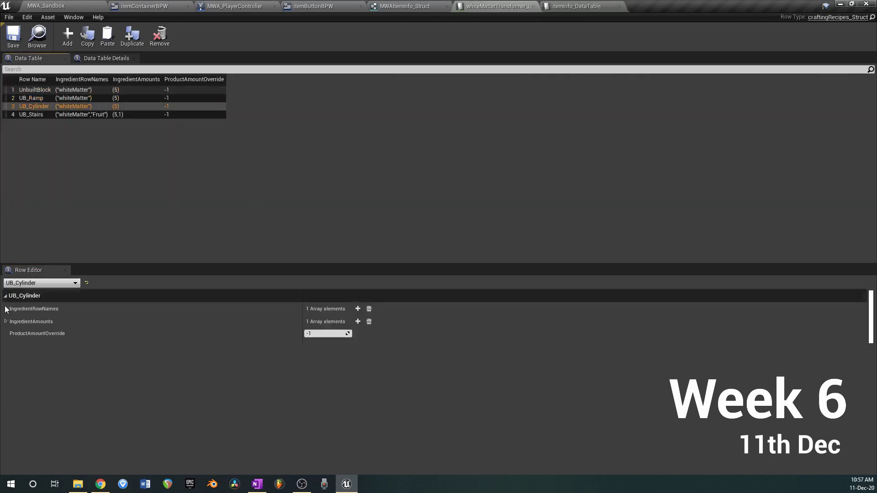
{"action": "left_click", "coordinate": [6, 331]}
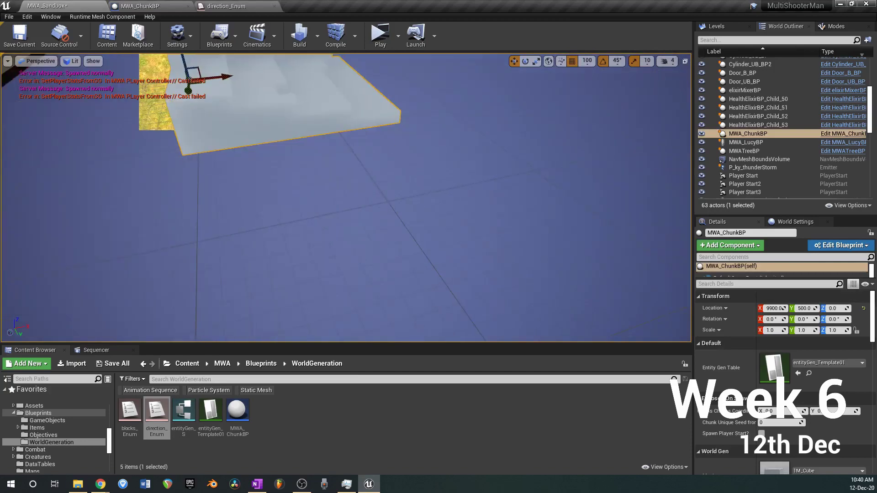
Frame and orbit the chunk actor, then apply Noise Scale 10 in MWA_SimpleChunk.
{"action": "key", "text": "f"}
{"action": "scroll", "coordinate": [346, 197], "scroll_direction": "up", "scroll_amount": 2}
{"action": "scroll", "coordinate": [346, 197], "scroll_direction": "up", "scroll_amount": 3}
{"action": "scroll", "coordinate": [346, 197], "scroll_direction": "up", "scroll_amount": 3}
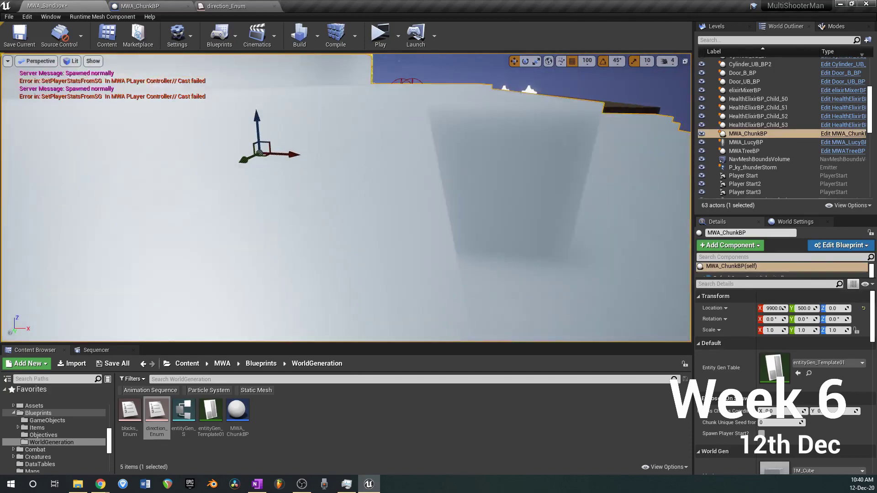
{"action": "scroll", "coordinate": [346, 198], "scroll_direction": "down", "scroll_amount": 3}
{"action": "right_click_drag", "start_coordinate": [346, 197], "coordinate": [347, 198]}
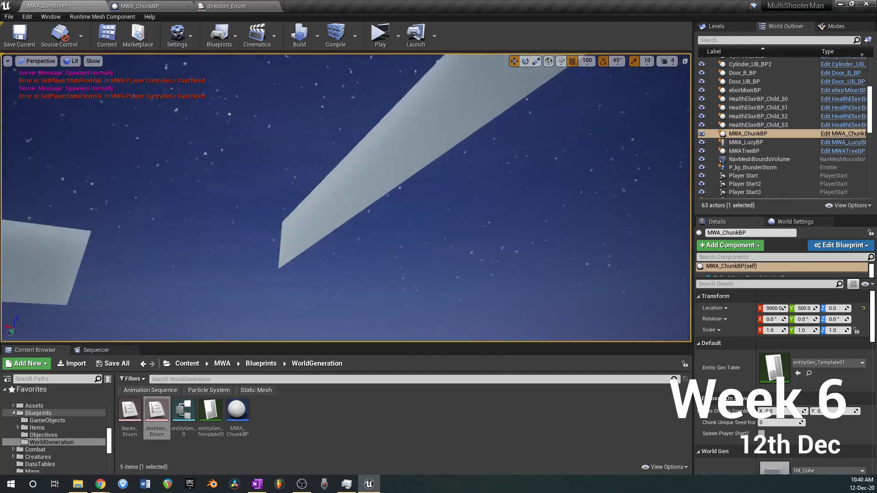
{"action": "key", "text": "f"}
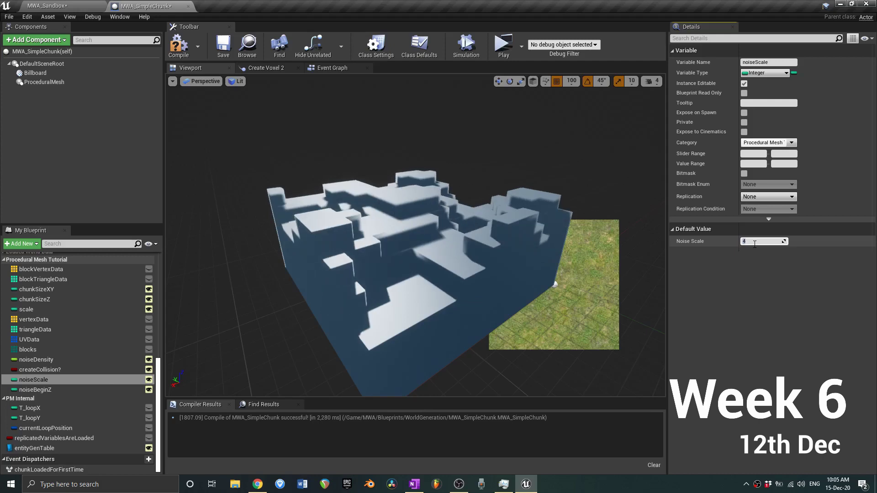
{"action": "type", "text": "10"}
{"action": "key", "text": "Return"}
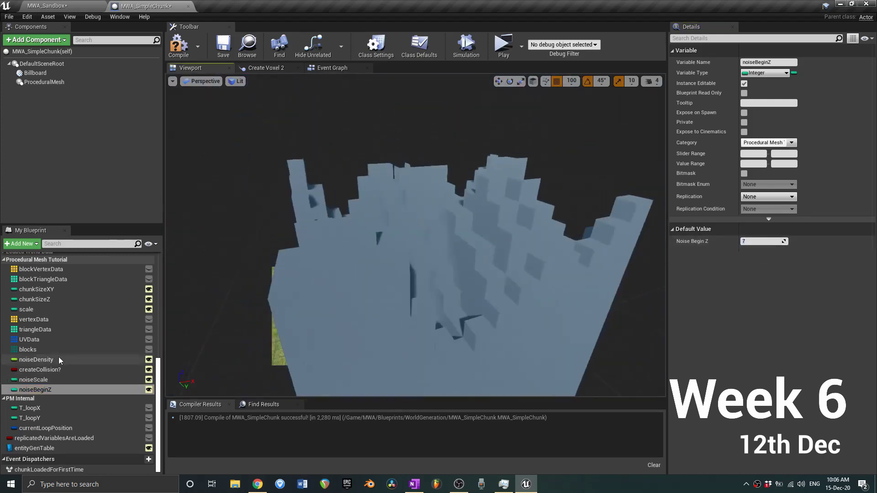
Inspect the noiseDensity and noiseBeginZ variables' details in My Blueprint.
{"action": "left_click", "coordinate": [35, 359]}
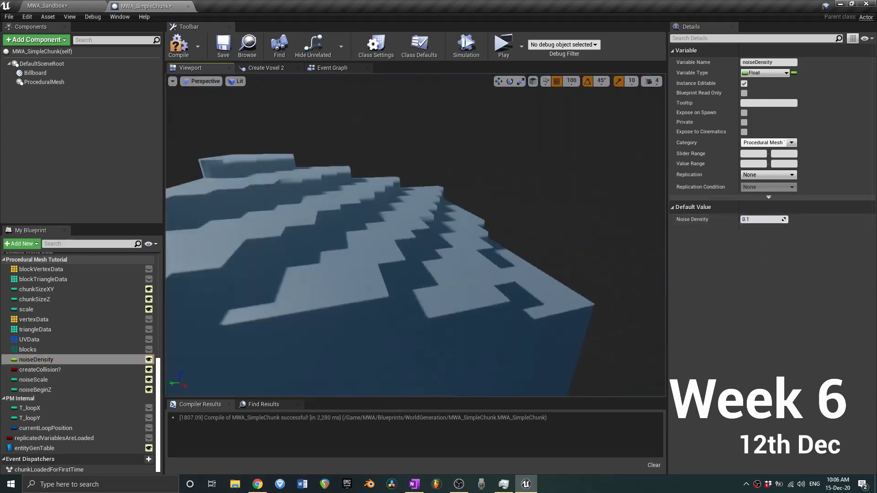
{"action": "left_click", "coordinate": [36, 389]}
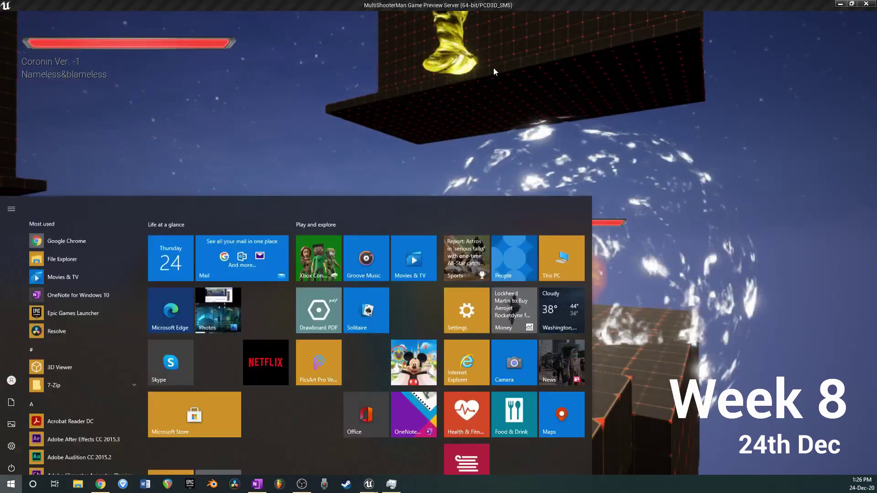
Enlarge the level viewport, hide the navmesh overlay with P, and orbit to a lower angle.
{"action": "left_click", "coordinate": [494, 70]}
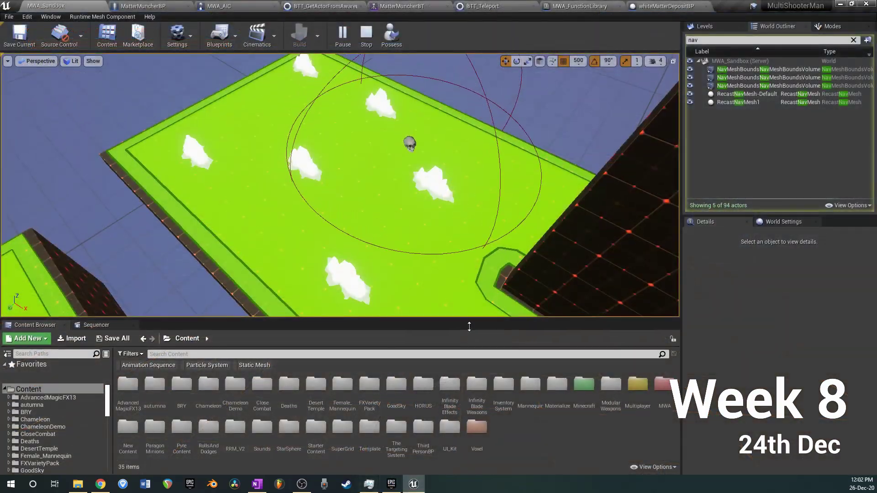
{"action": "left_click_drag", "start_coordinate": [470, 328], "coordinate": [470, 375]}
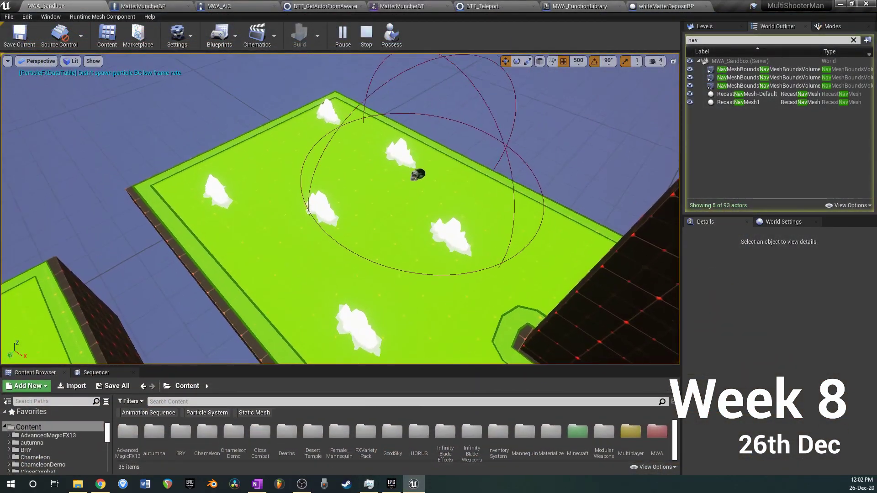
{"action": "key", "text": "p"}
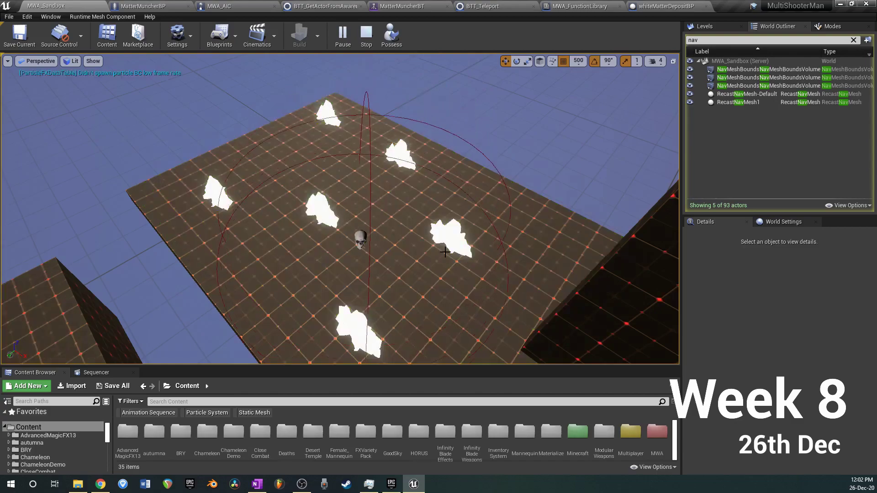
{"action": "right_click_drag", "start_coordinate": [444, 251], "coordinate": [444, 252]}
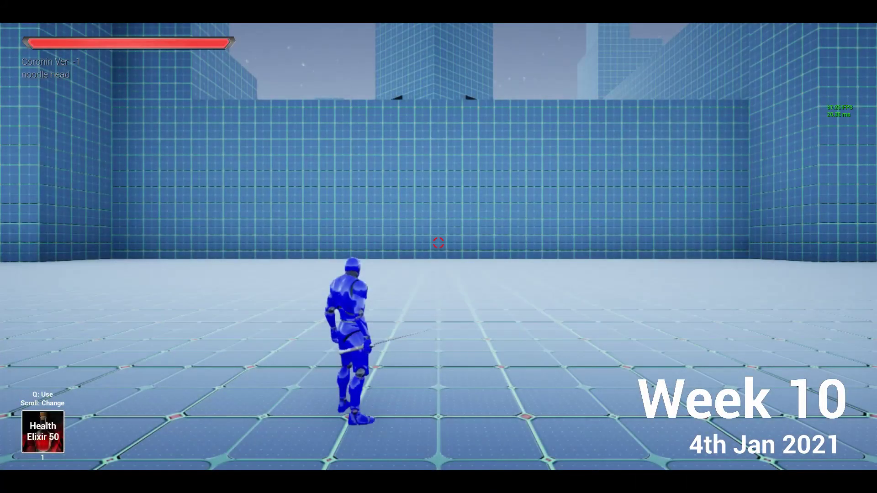
Run the runner into the glowing pickup until 'Saved game to slot name' appears.
{"action": "key", "text": "w"}
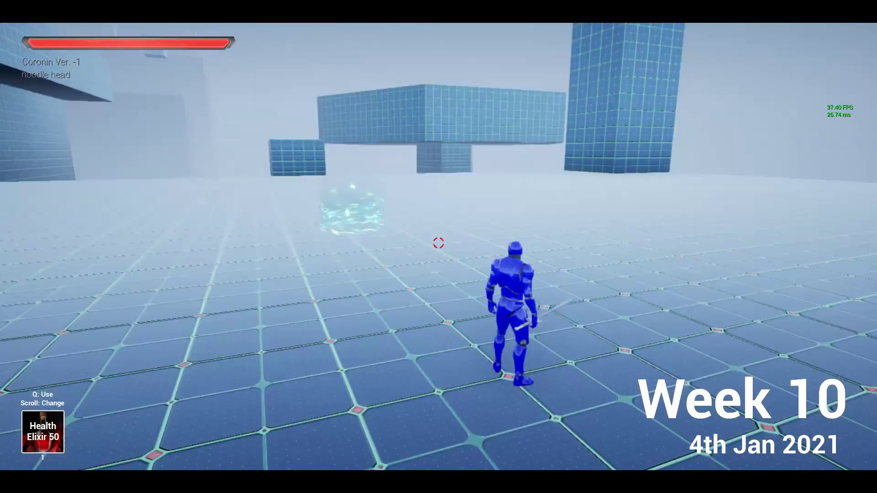
{"action": "key", "text": "w"}
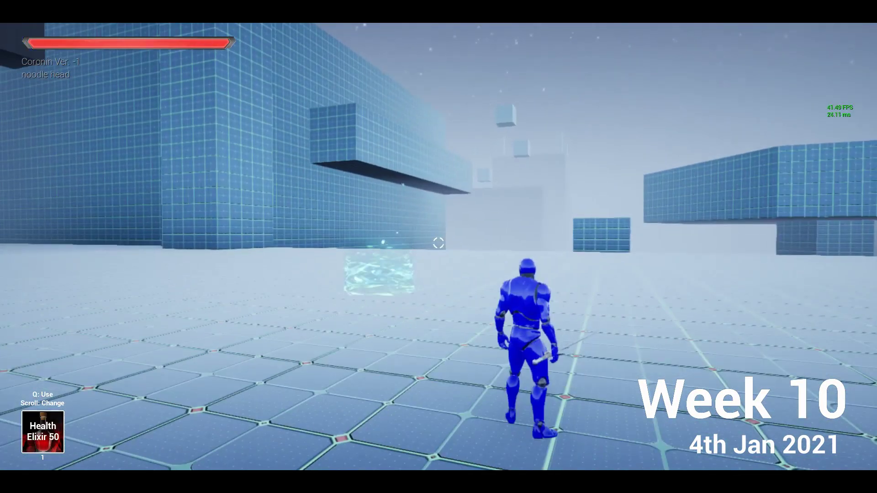
{"action": "key", "text": "w"}
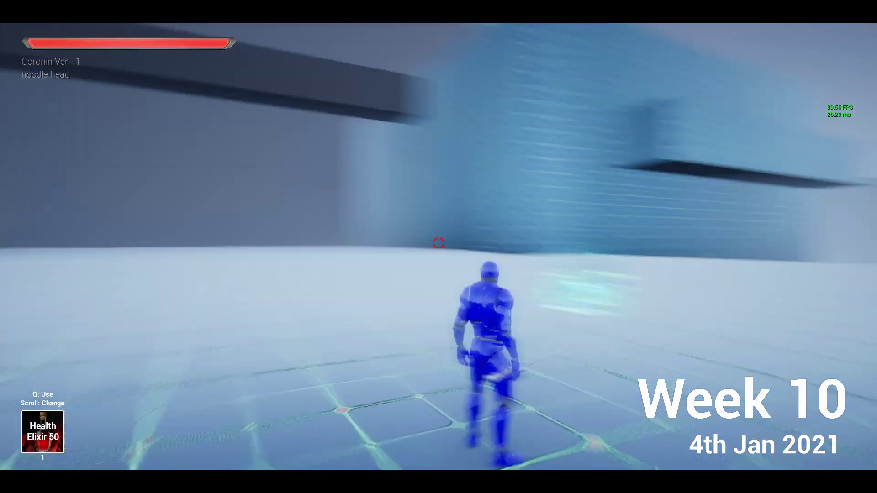
{"action": "key", "text": "w"}
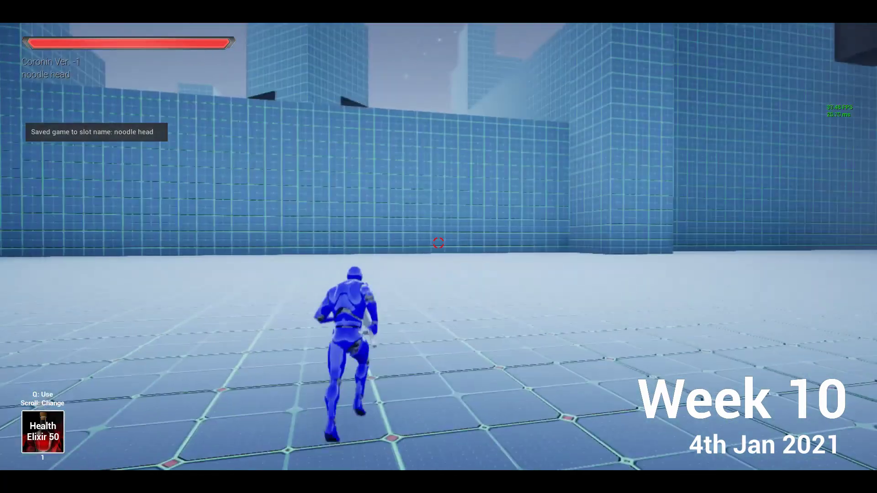
{"action": "key", "text": "w"}
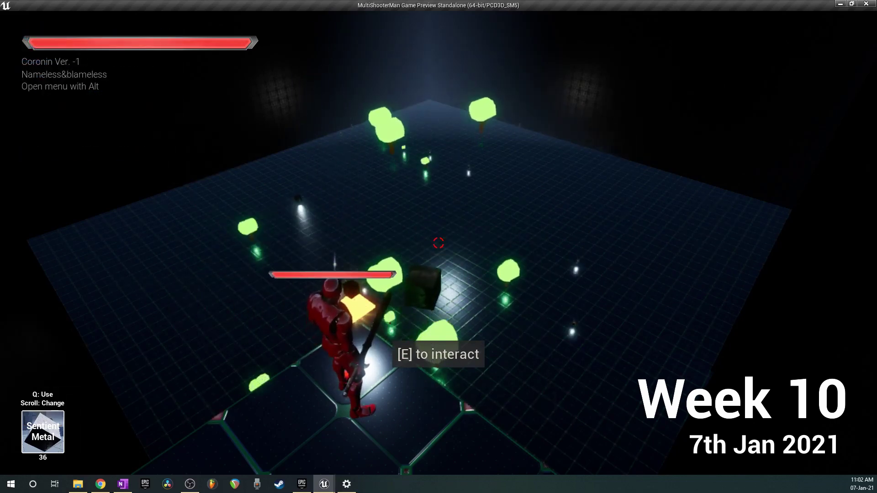
Return the camera to third-person view with the E key.
{"action": "key", "text": "e"}
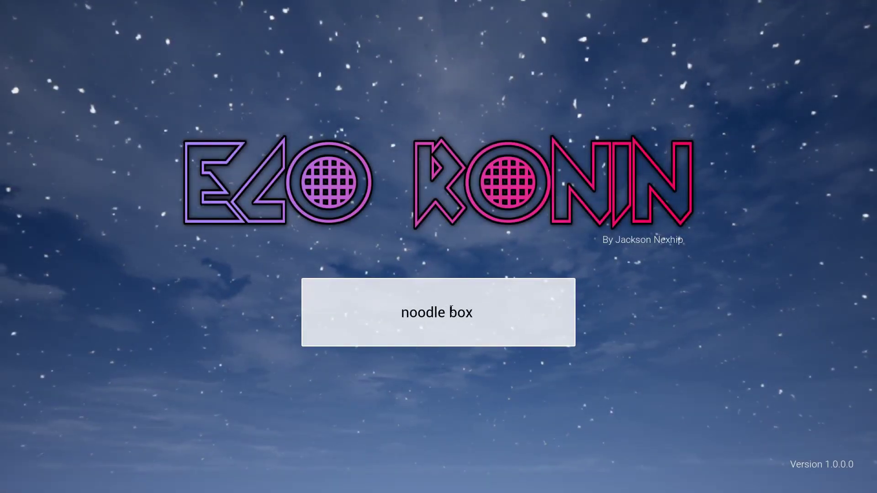
Confirm the player name, start a solo game, and dash along the path to jump the big gap.
{"action": "key", "text": "Return"}
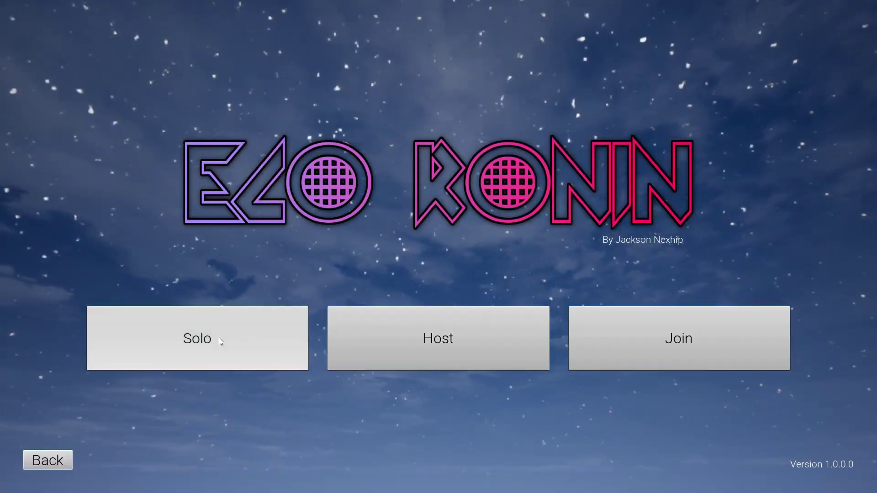
{"action": "left_click", "coordinate": [241, 337]}
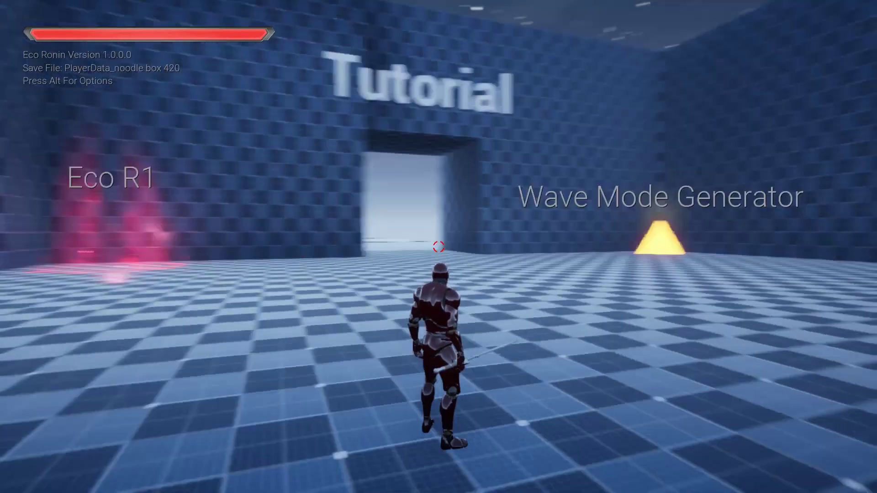
{"action": "key", "text": "w"}
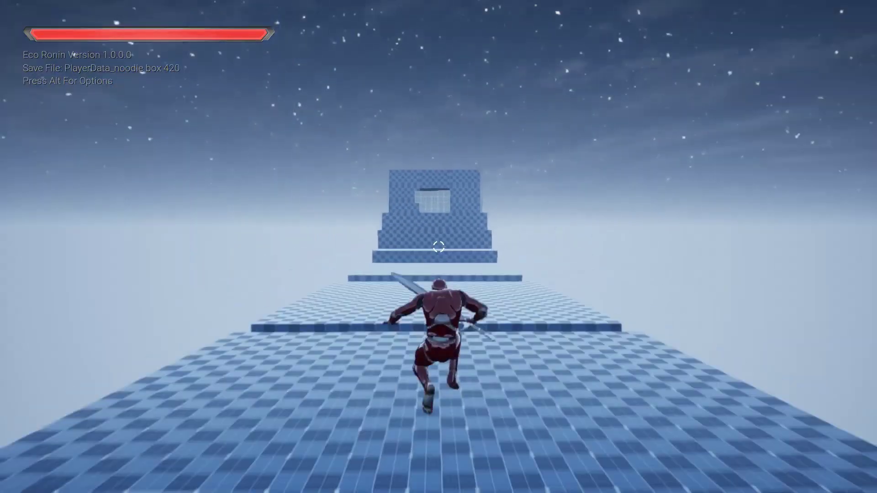
{"action": "key", "text": "shift"}
{"action": "key", "text": "shift"}
{"action": "key", "text": "space"}
{"action": "key", "text": "shift"}
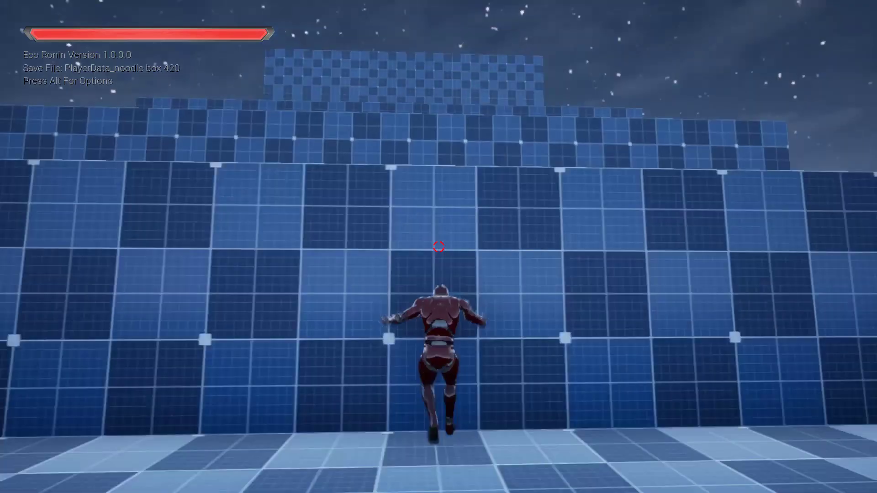
Smash the boxes with the sword and grapple toward the red grid wall and portal.
{"action": "key", "text": "space"}
{"action": "key", "text": "w"}
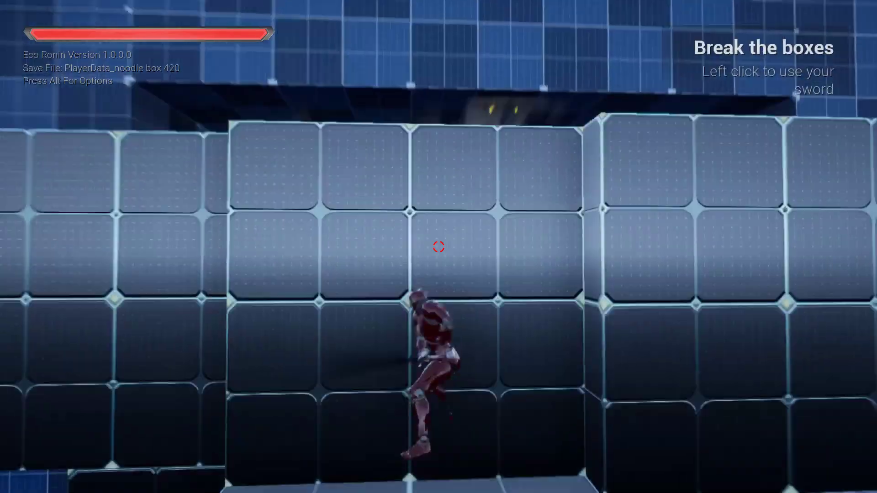
{"action": "left_click", "coordinate": [438, 247]}
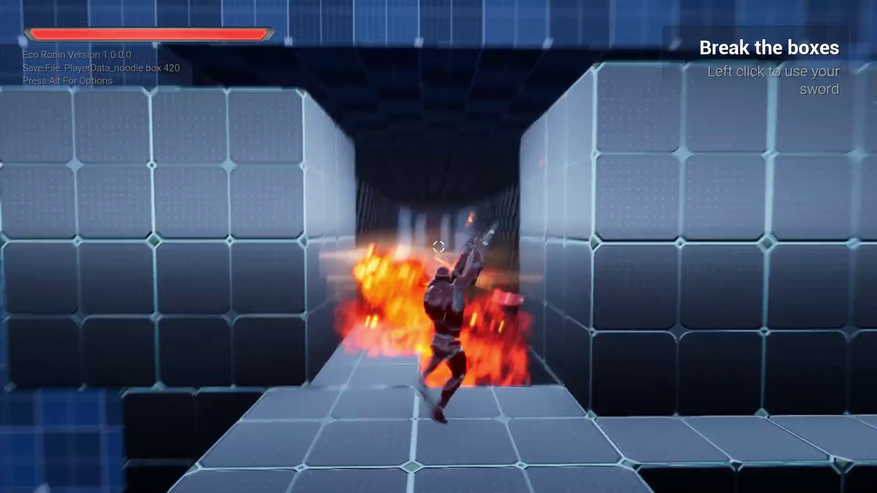
{"action": "key", "text": "w"}
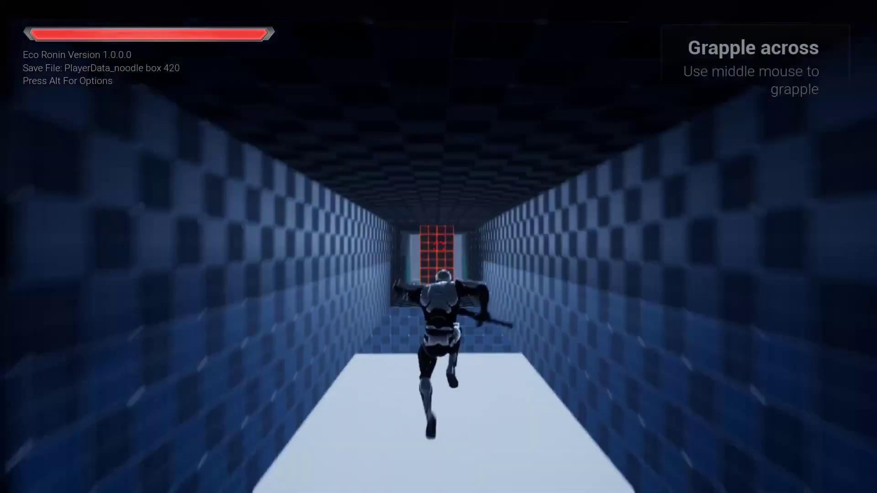
{"action": "middle_click", "coordinate": [438, 246]}
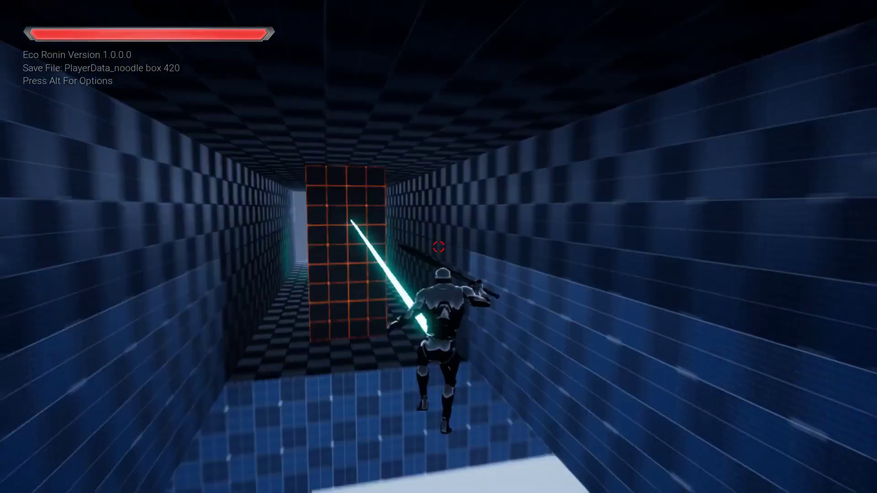
{"action": "key", "text": "w"}
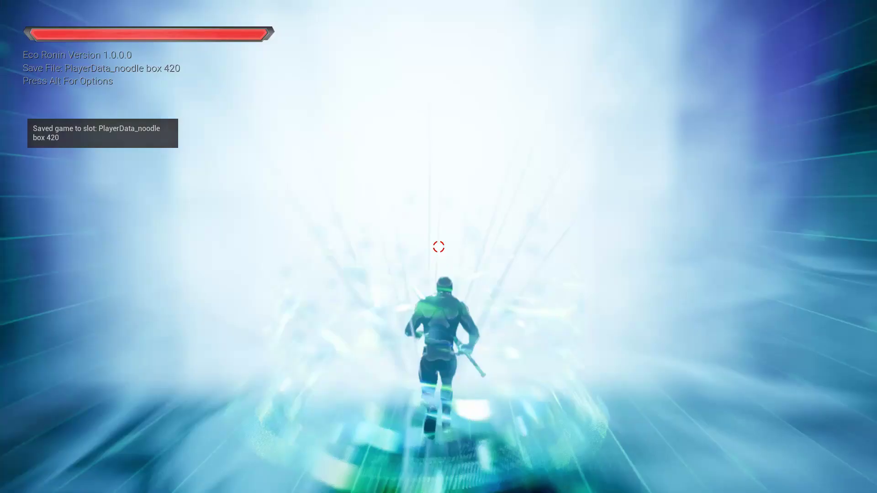
Cling to the blue grid wall, grab the Health Elixir, and climb through the archway.
{"action": "key", "text": "w"}
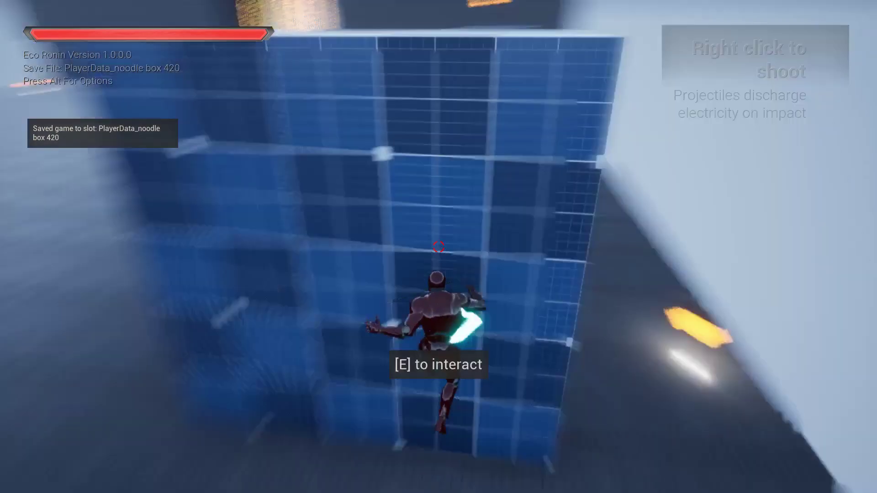
{"action": "key", "text": "w"}
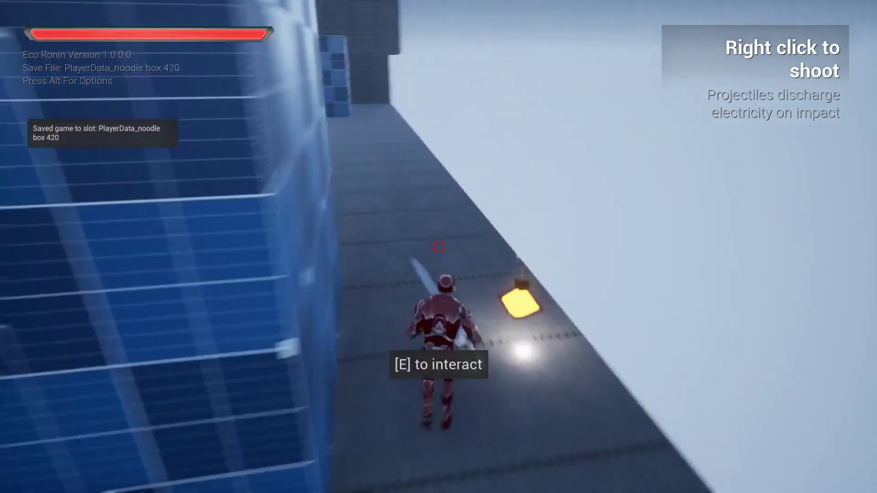
{"action": "key", "text": "w"}
{"action": "key", "text": "w"}
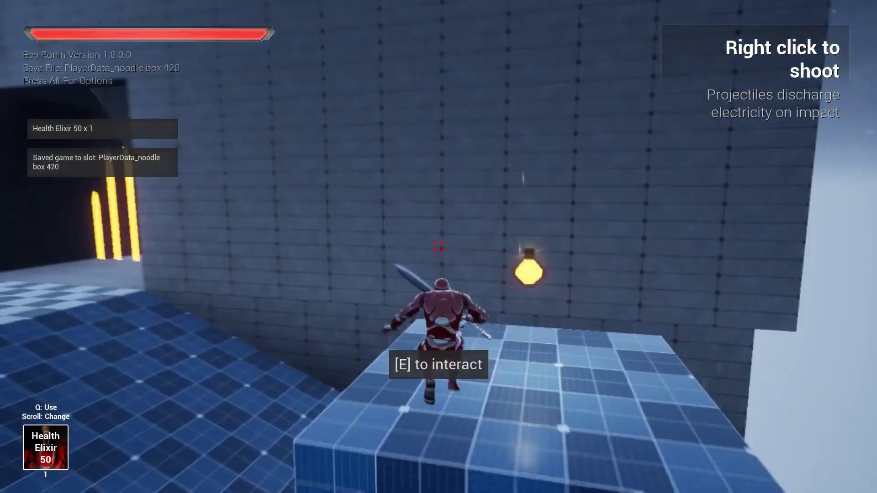
{"action": "key", "text": "w"}
{"action": "key", "text": "s"}
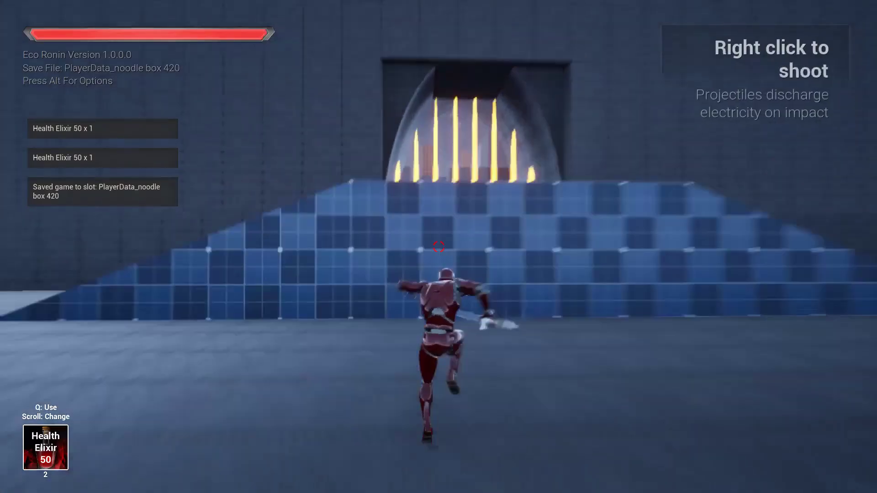
{"action": "key", "text": "w"}
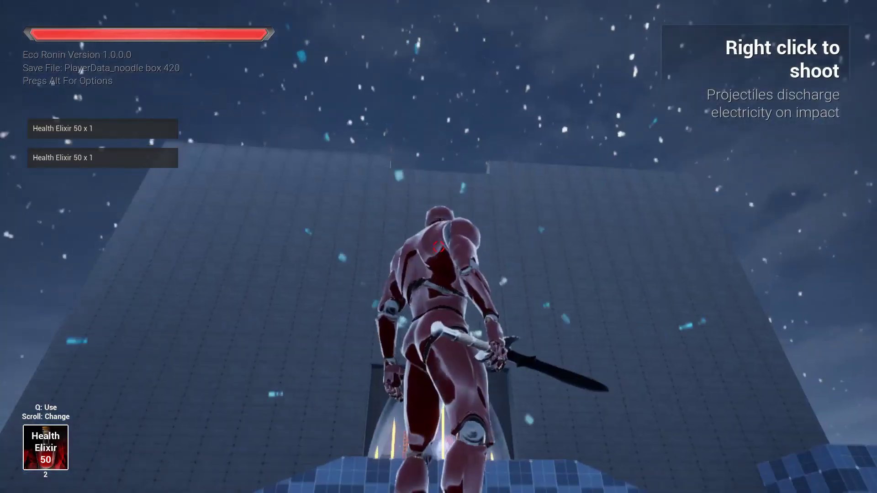
Cross the bridge, rise up the shaft, and glide down toward the blue platform.
{"action": "key", "text": "w"}
{"action": "key", "text": "w"}
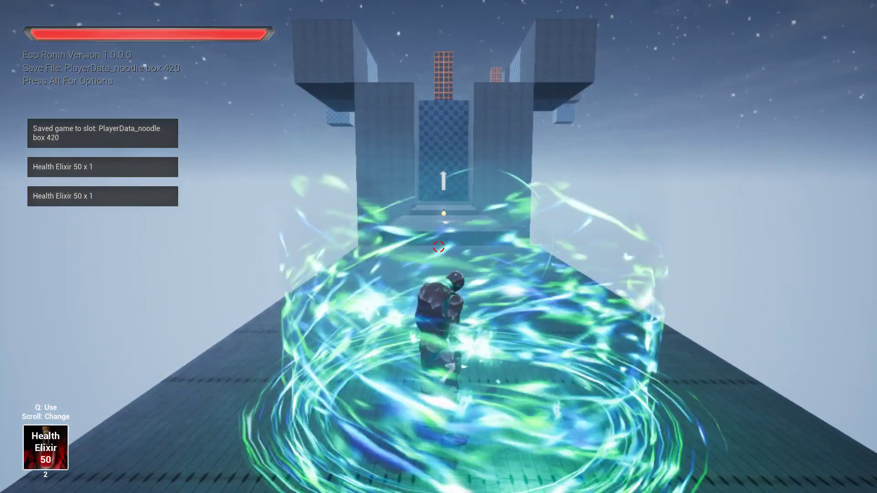
{"action": "key", "text": "w"}
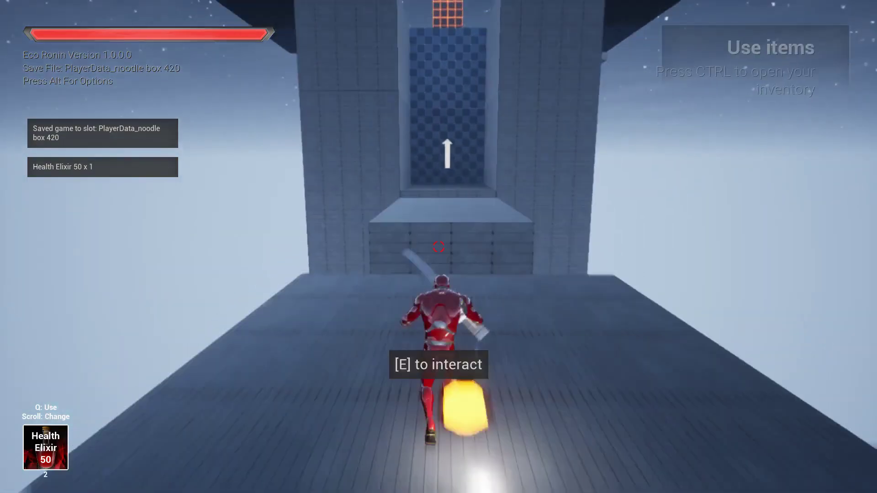
{"action": "key", "text": "w"}
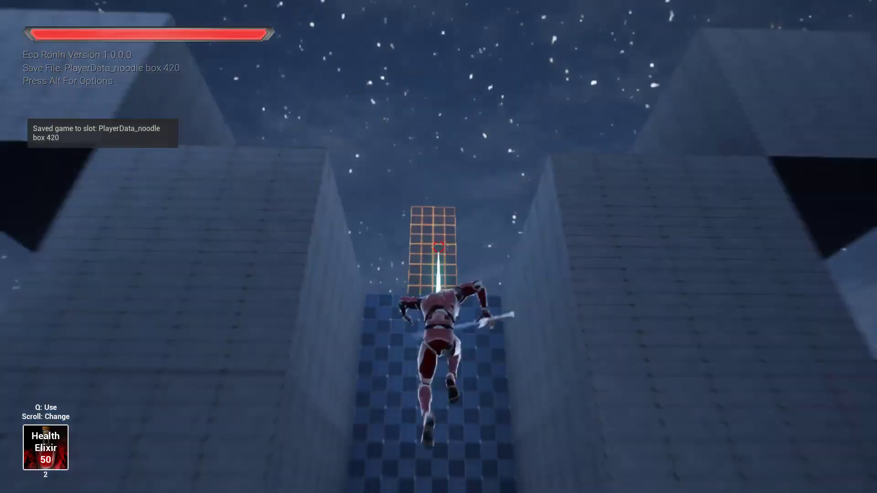
{"action": "key", "text": "f"}
{"action": "key", "text": "w"}
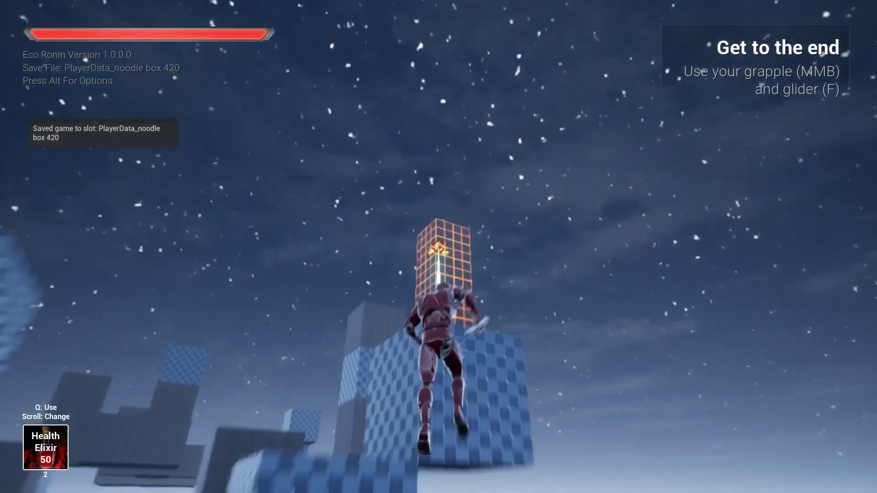
Grapple and glide past the orange tower and floating blocks onto the long platform.
{"action": "middle_click", "coordinate": [439, 246]}
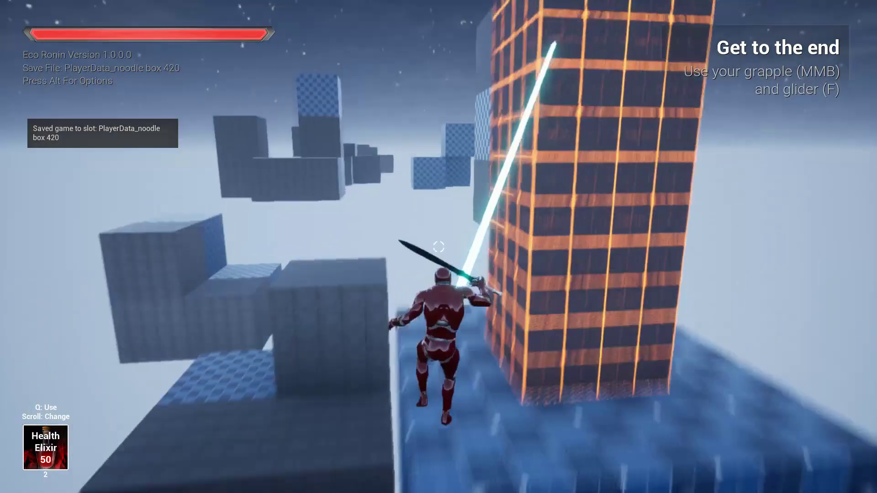
{"action": "key", "text": "w"}
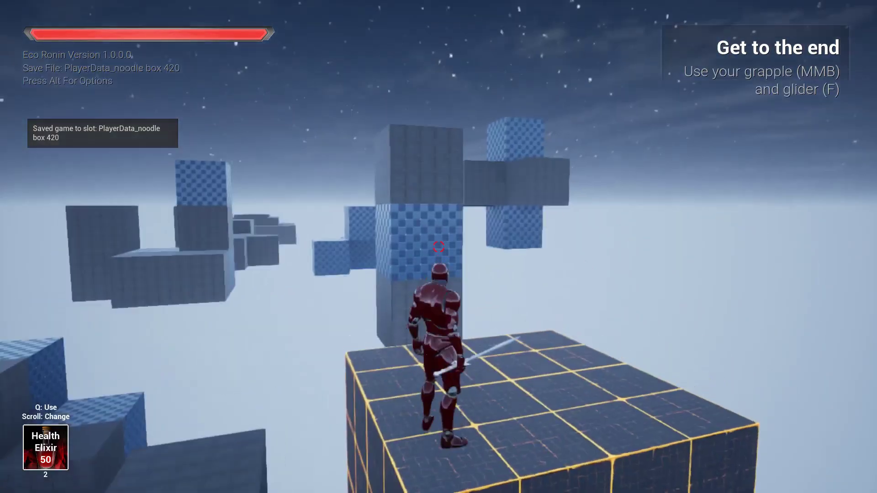
{"action": "key", "text": "f"}
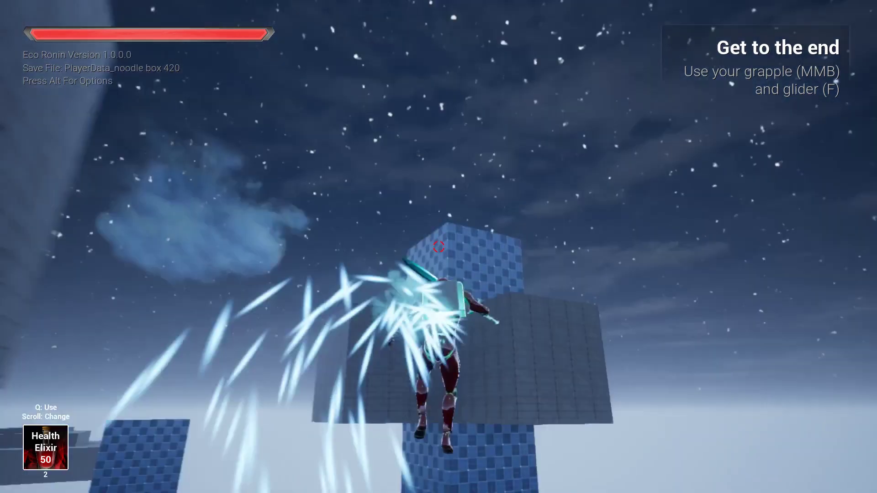
{"action": "middle_click", "coordinate": [438, 247]}
{"action": "key", "text": "f"}
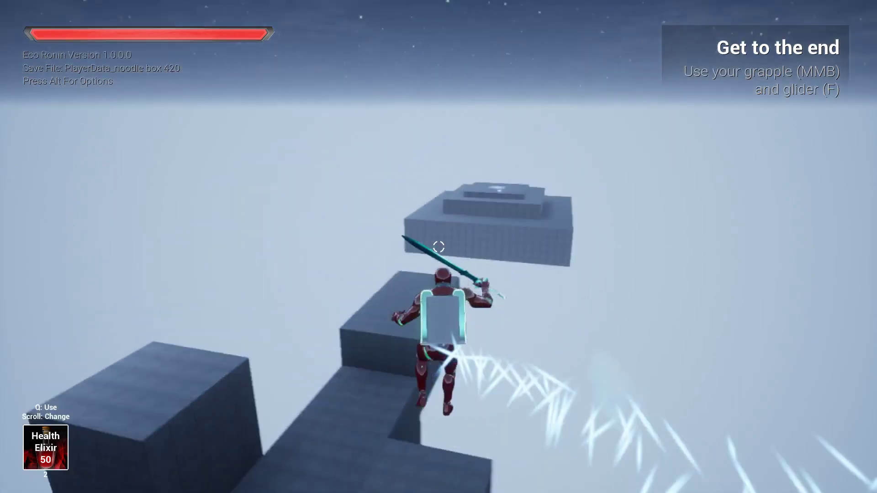
{"action": "key", "text": "w"}
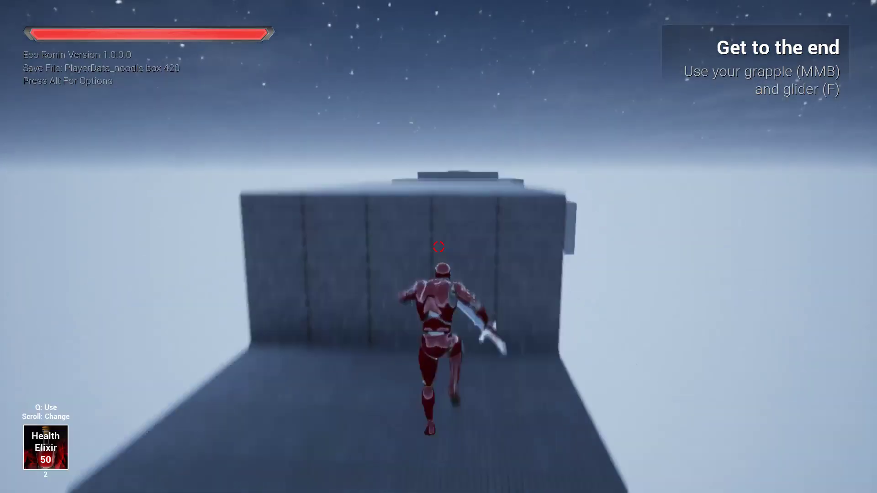
Jump off the platform edge and dash up onto the top of the wall.
{"action": "key", "text": "space"}
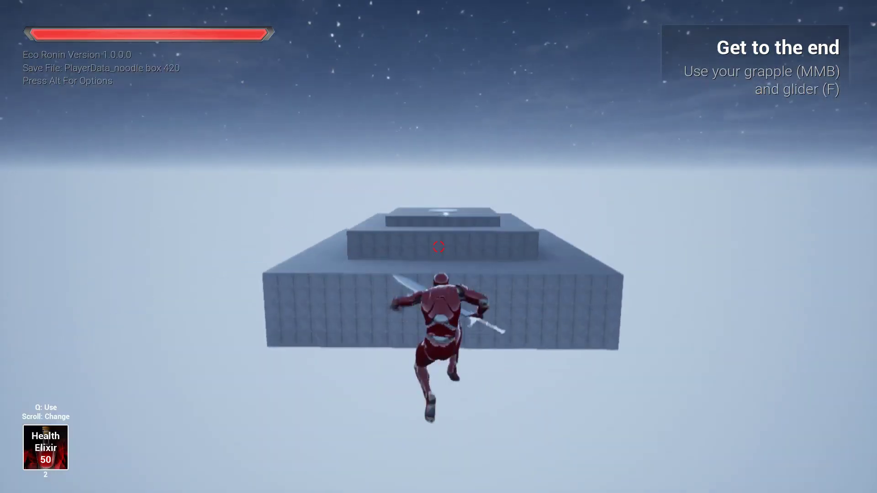
{"action": "key", "text": "w"}
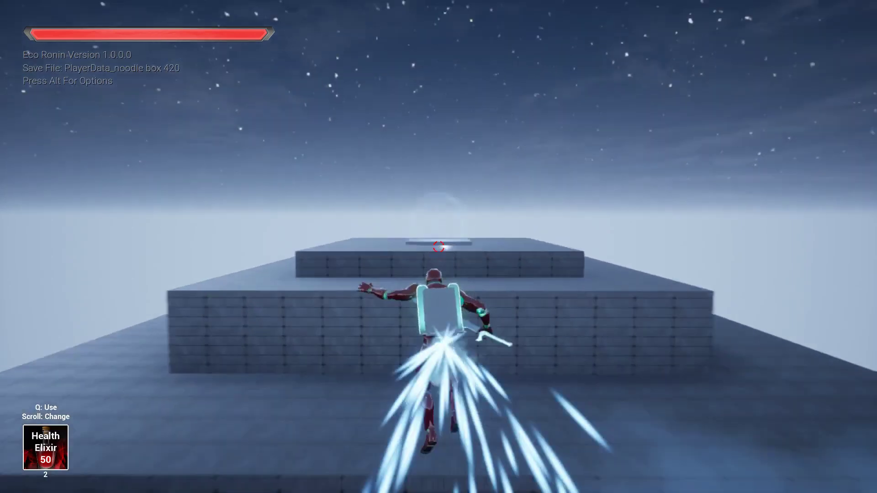
{"action": "key", "text": "w"}
{"action": "key", "text": "shift"}
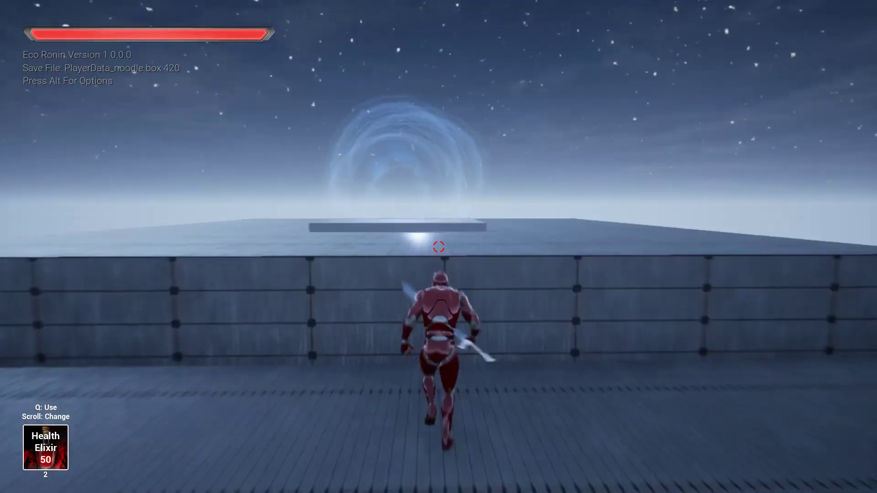
Cross the Tutorial hub to the Wave Mode Generator pyramid and open its Wave Settings.
{"action": "key", "text": "w"}
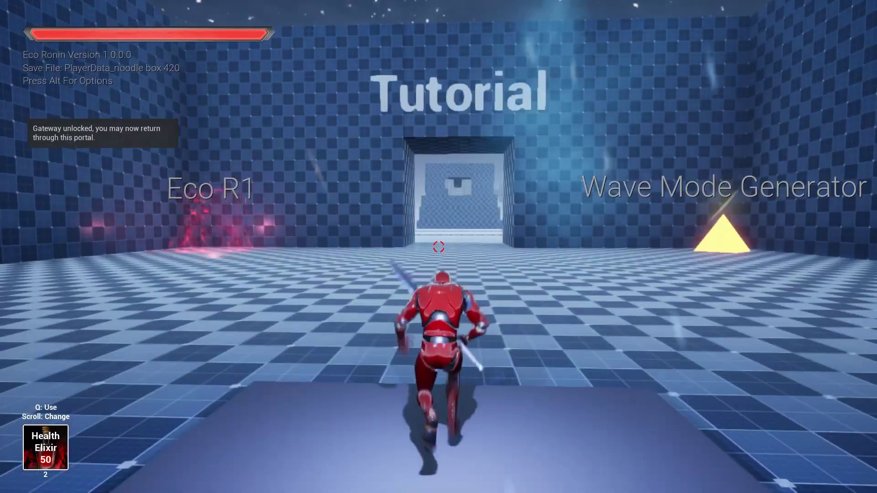
{"action": "key", "text": "s"}
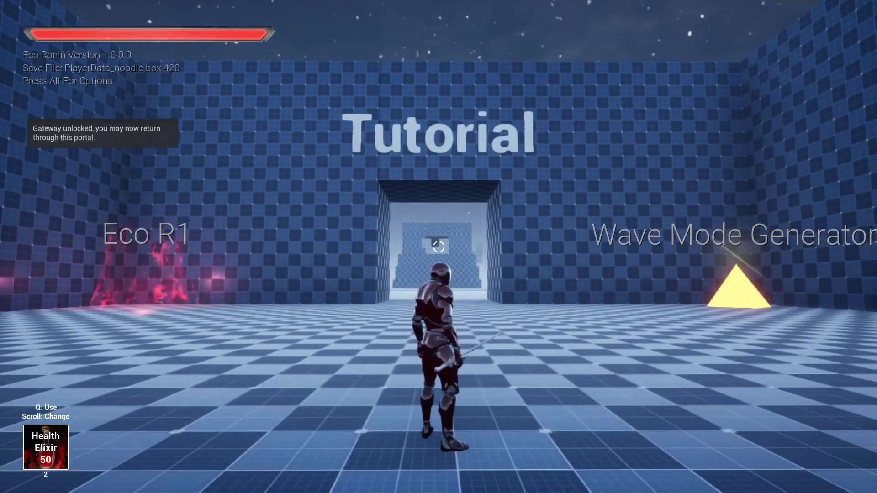
{"action": "key", "text": "w"}
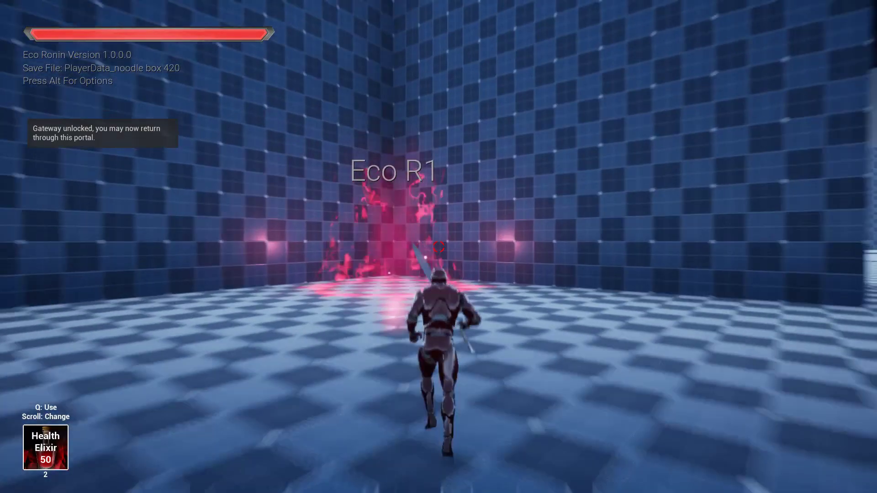
{"action": "key", "text": "w"}
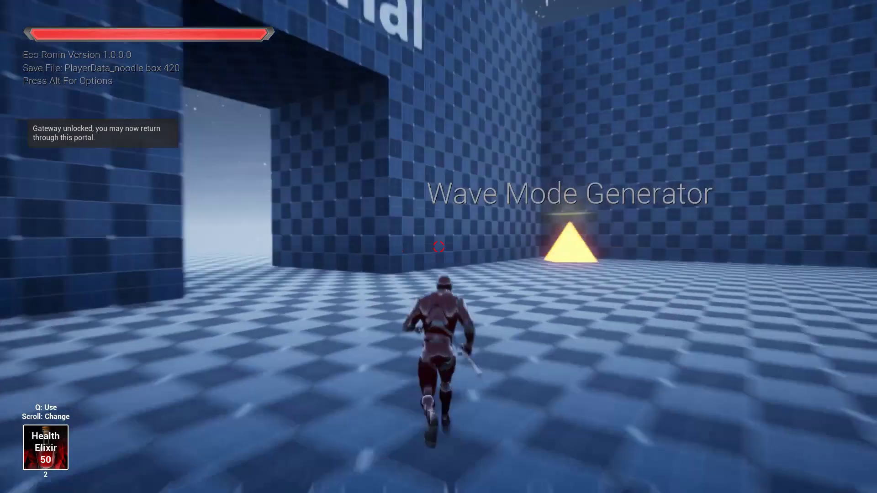
{"action": "key", "text": "e"}
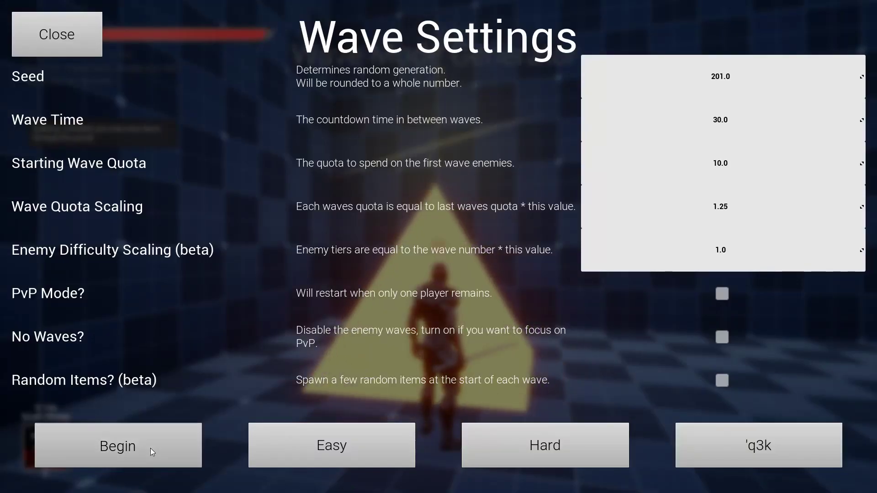
Begin wave mode with seed 201.0 and climb over the tall block into the level.
{"action": "left_click", "coordinate": [117, 446]}
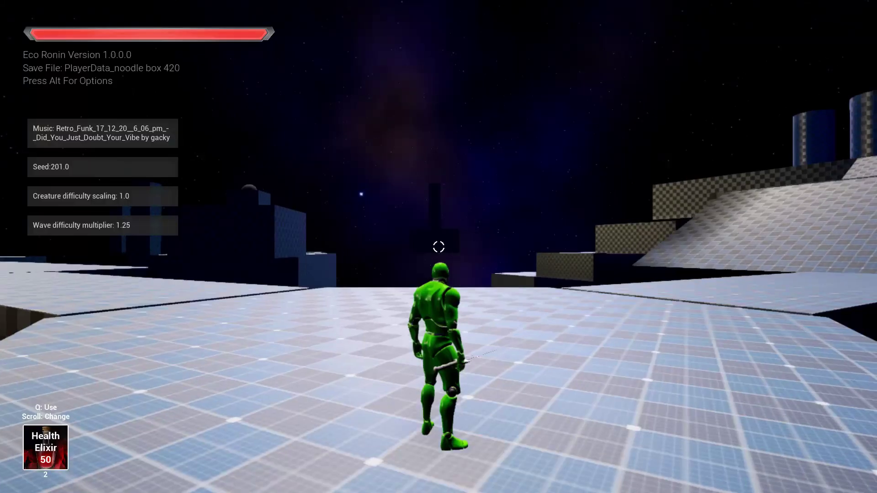
{"action": "key", "text": "w"}
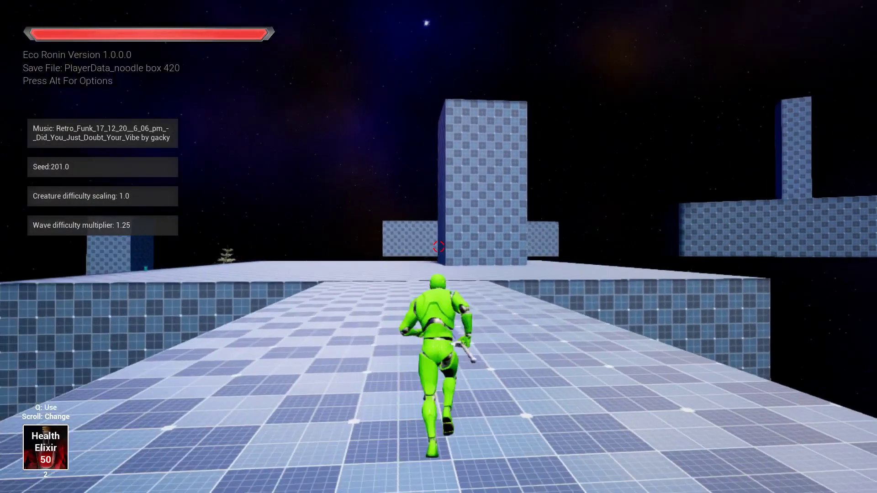
{"action": "key", "text": "space"}
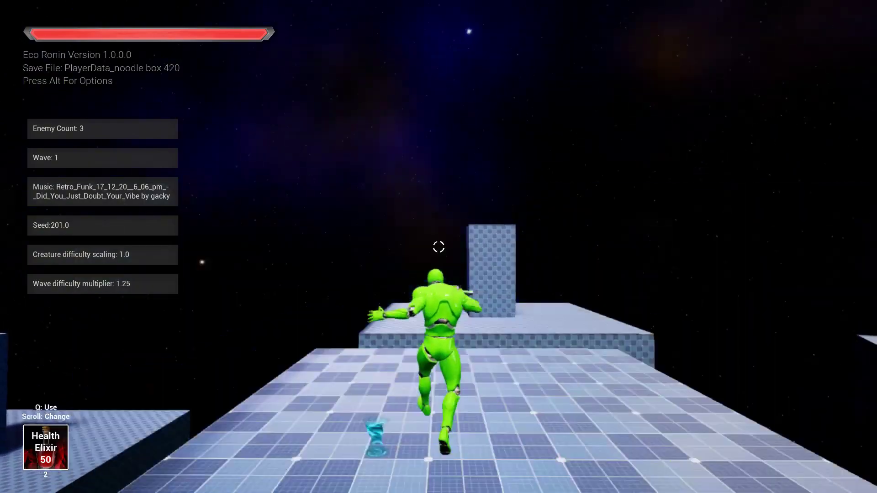
{"action": "key", "text": "space"}
{"action": "key", "text": "space"}
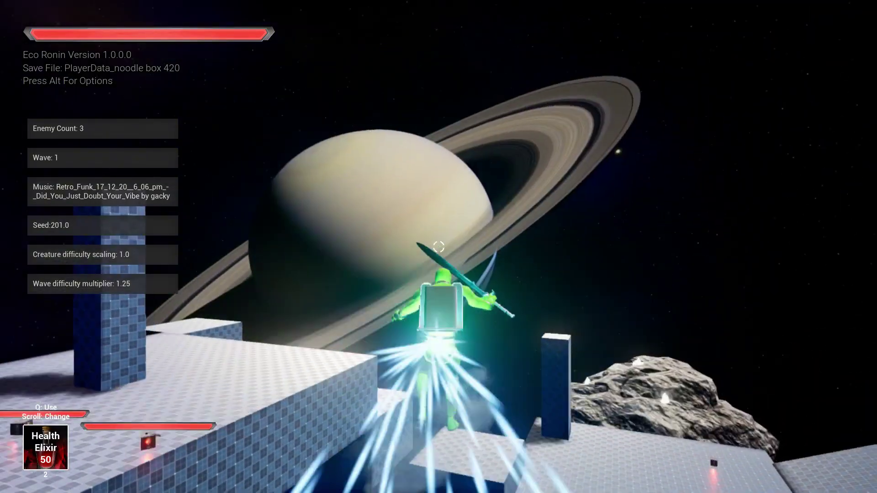
{"action": "key", "text": "w"}
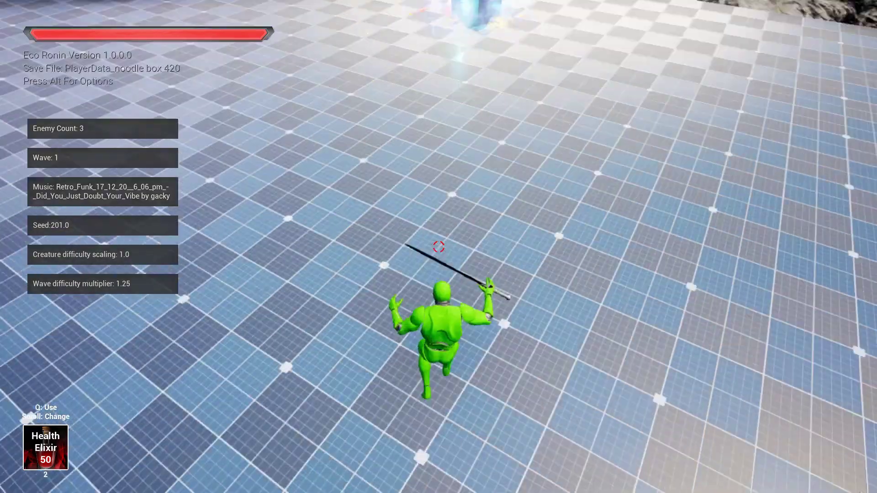
Attack the cube enemies with the sword, exploding one and striking the next.
{"action": "left_click", "coordinate": [439, 246]}
{"action": "key", "text": "w"}
{"action": "key", "text": "w"}
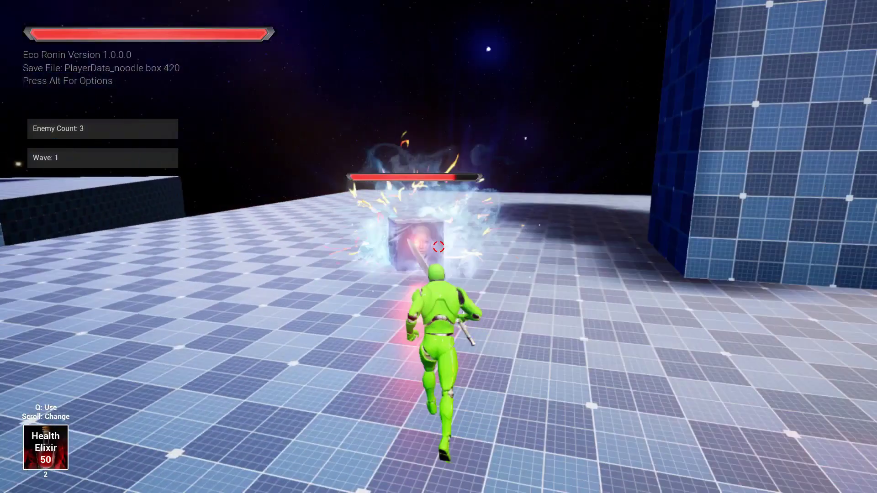
{"action": "left_click", "coordinate": [438, 246]}
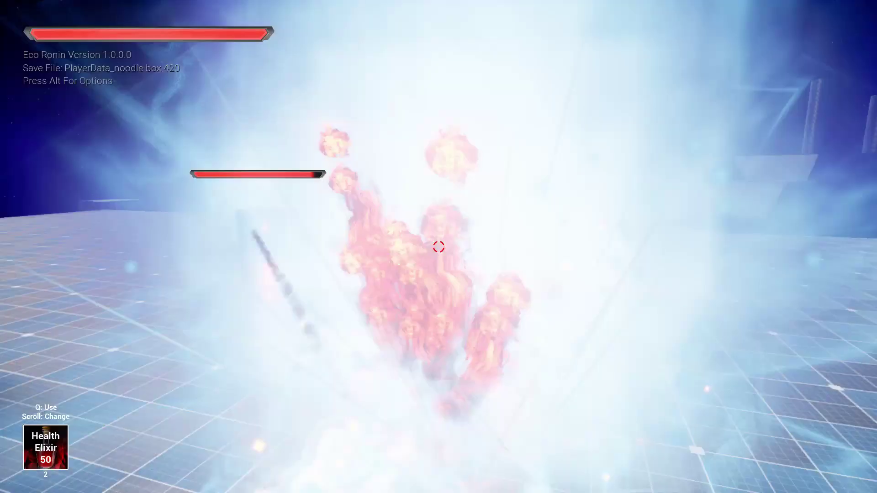
{"action": "key", "text": "w"}
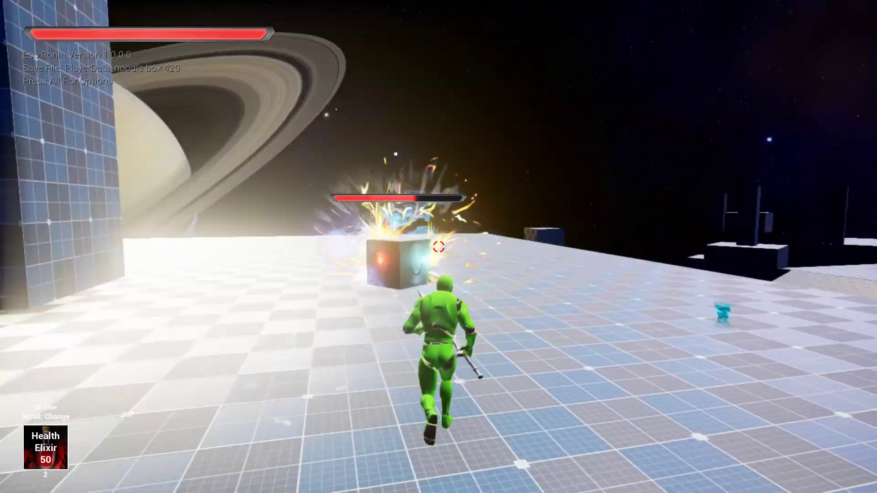
{"action": "left_click", "coordinate": [439, 247]}
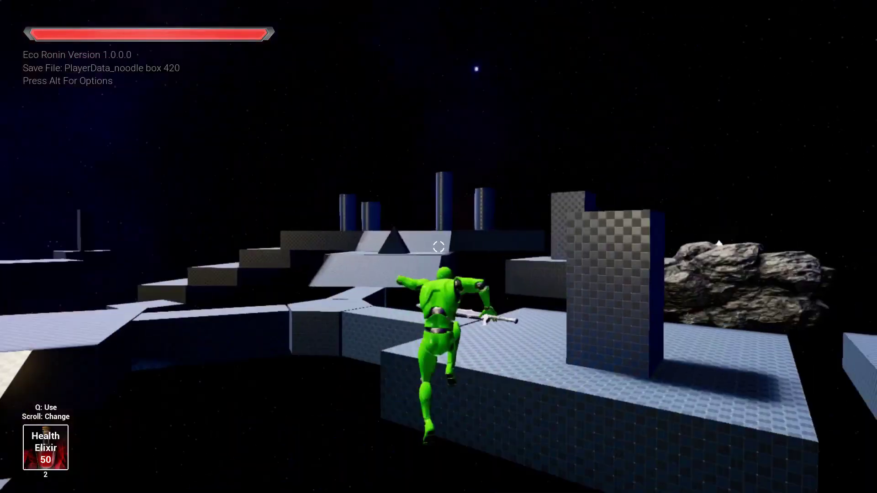